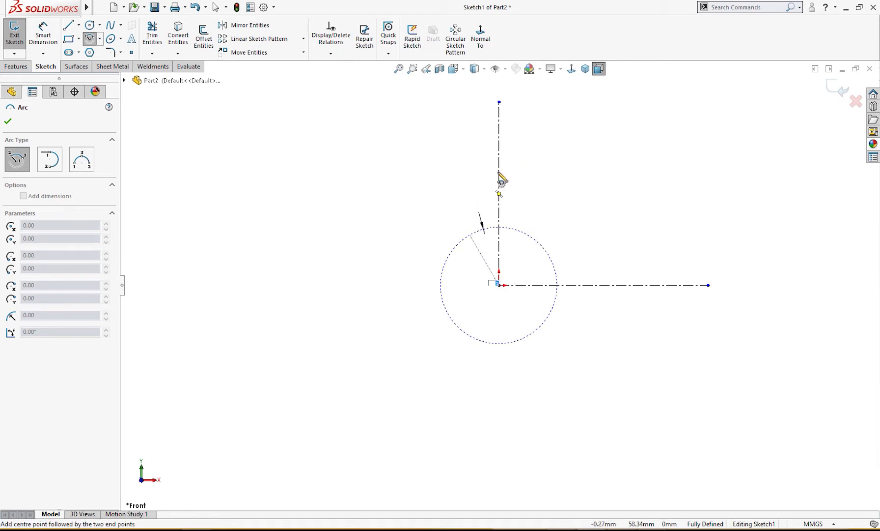
Finish the origin-centred arc at the horizontal centerline and trim away its portion left of the vertical centerline.
left_click(575, 287)
key("Escape")
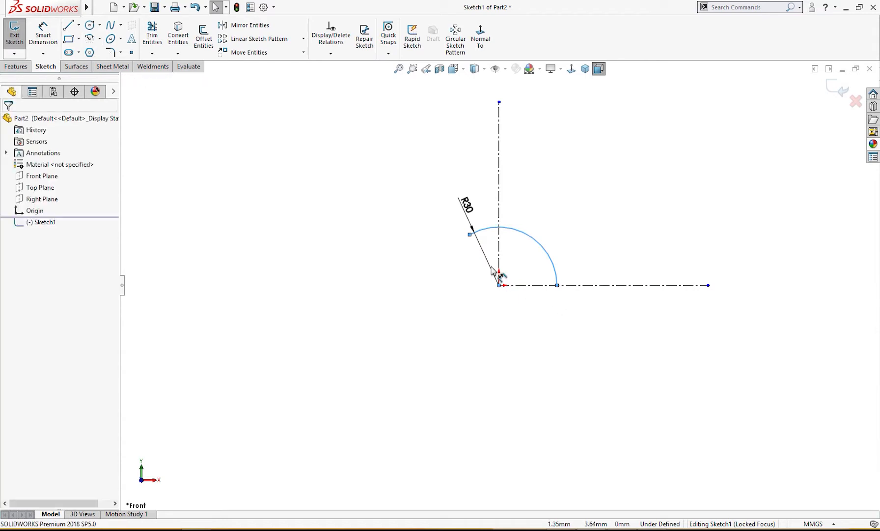
key("t")
left_click_drag(484, 224, 500, 245)
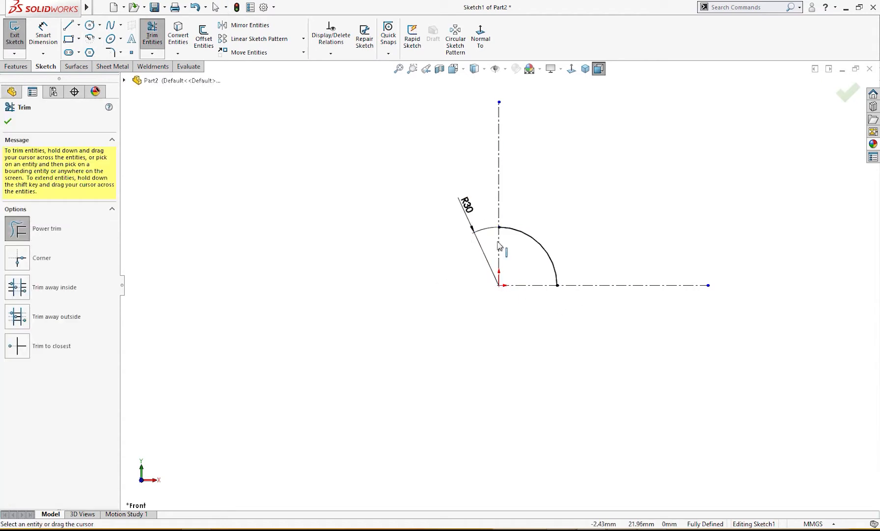
left_click(89, 39)
left_click(500, 285)
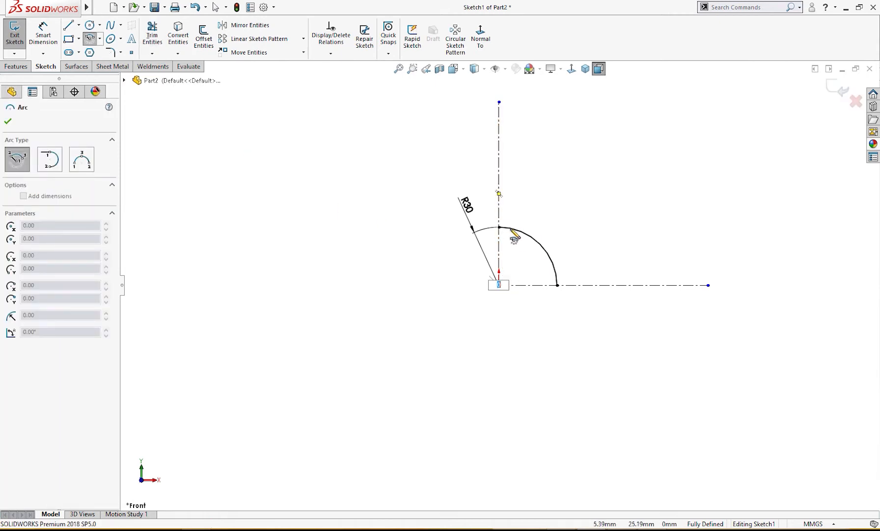
type("60")
key("Return")
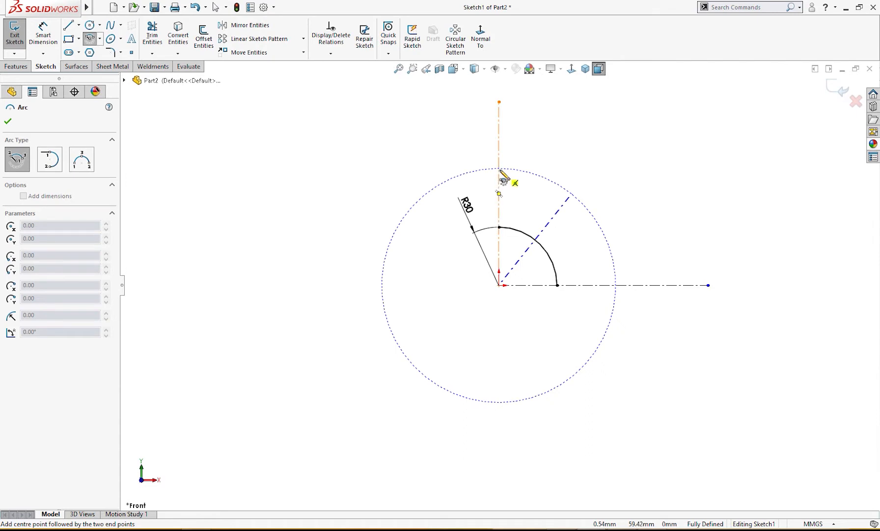
left_click(565, 196)
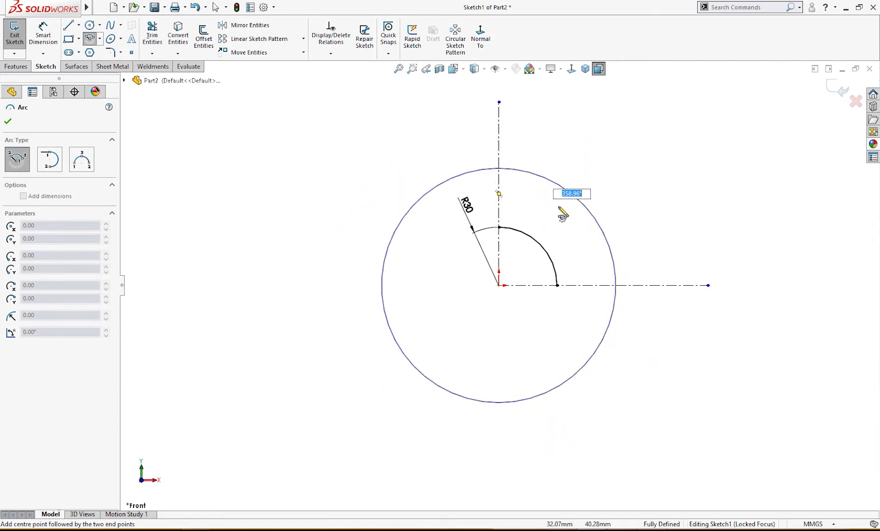
key("Escape")
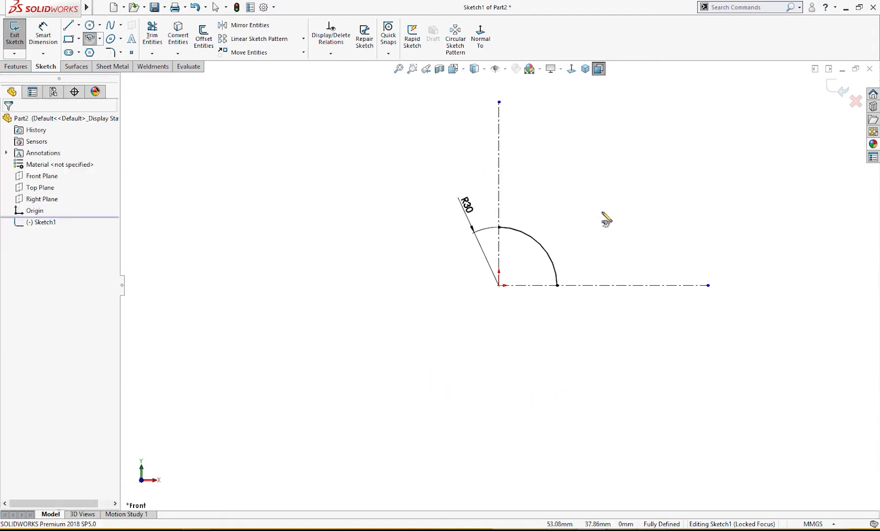
key("Escape")
Draw a second quarter arc centred on the origin, about 58 mm in radius, from the vertical to the horizontal centerline.
left_click(89, 38)
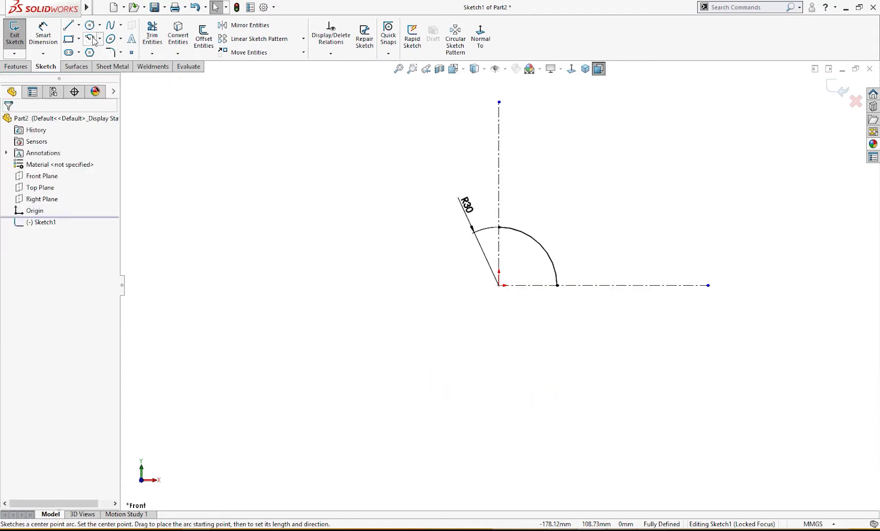
left_click(500, 285)
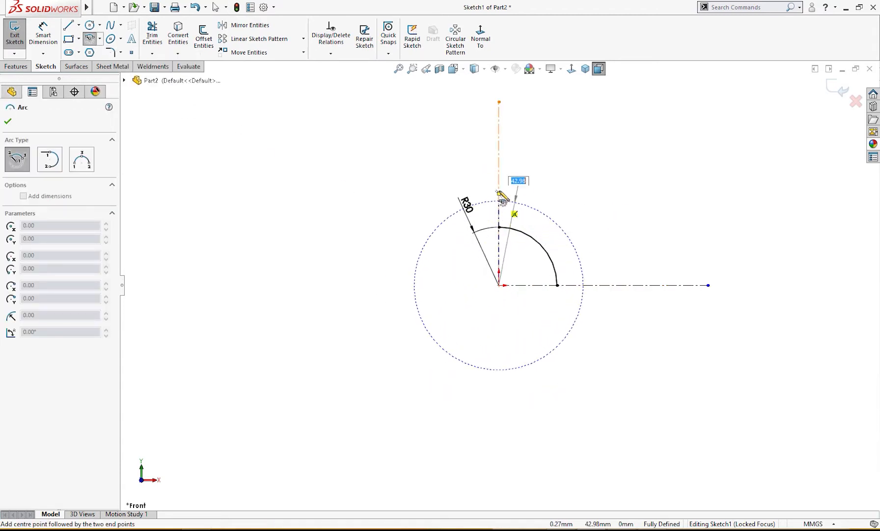
left_click(500, 173)
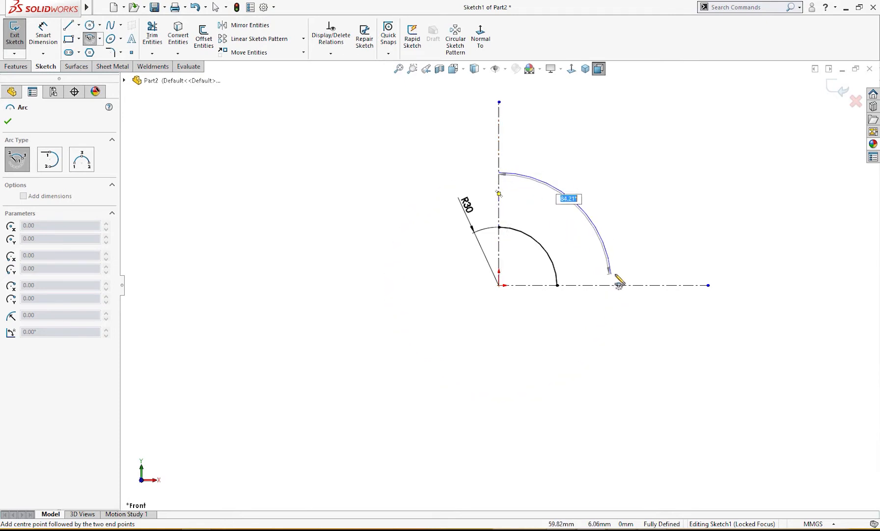
left_click(613, 285)
key("Escape")
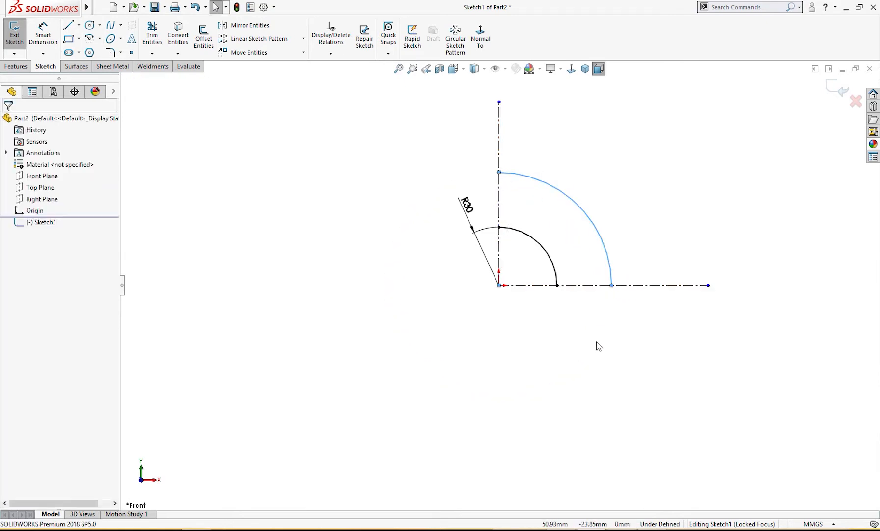
right_click_drag(595, 342, 600, 302)
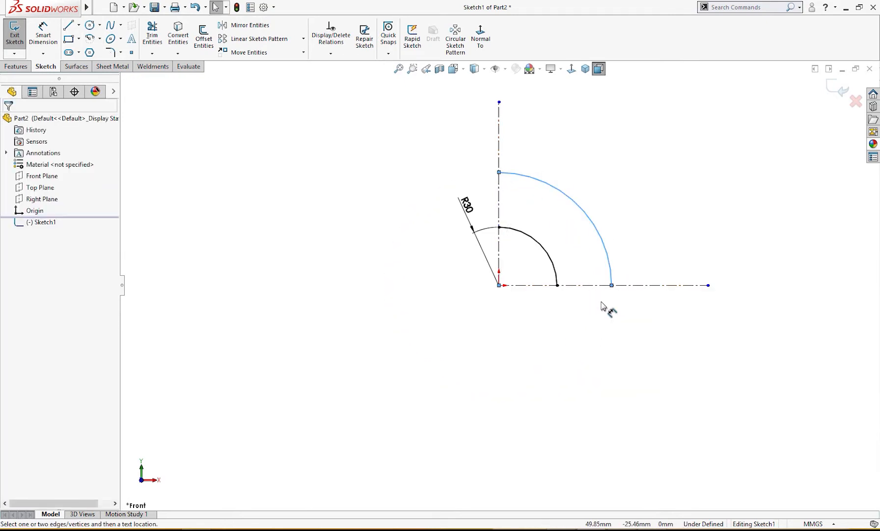
left_click(550, 254)
left_click(520, 258)
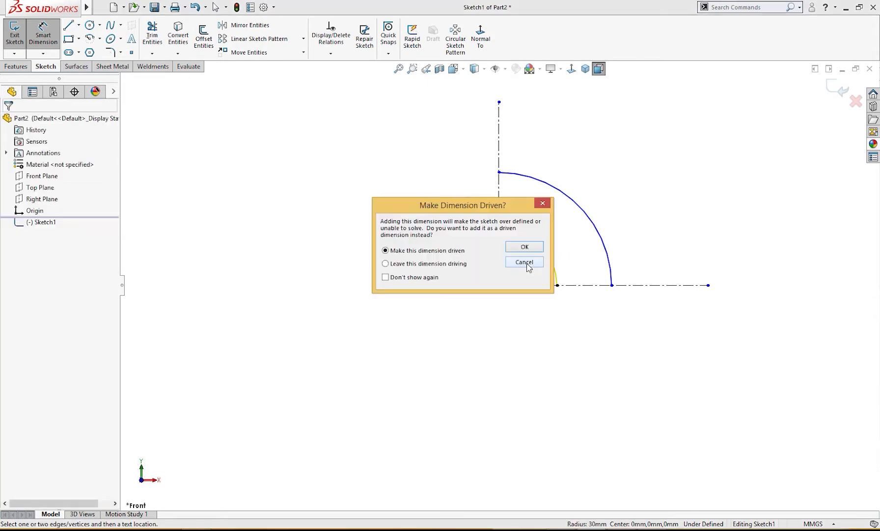
left_click(527, 264)
Reposition the R30 dimension inside the inner arc and dimension the outer arc's radius as 60 mm.
left_click_drag(470, 212, 529, 267)
left_click(600, 230)
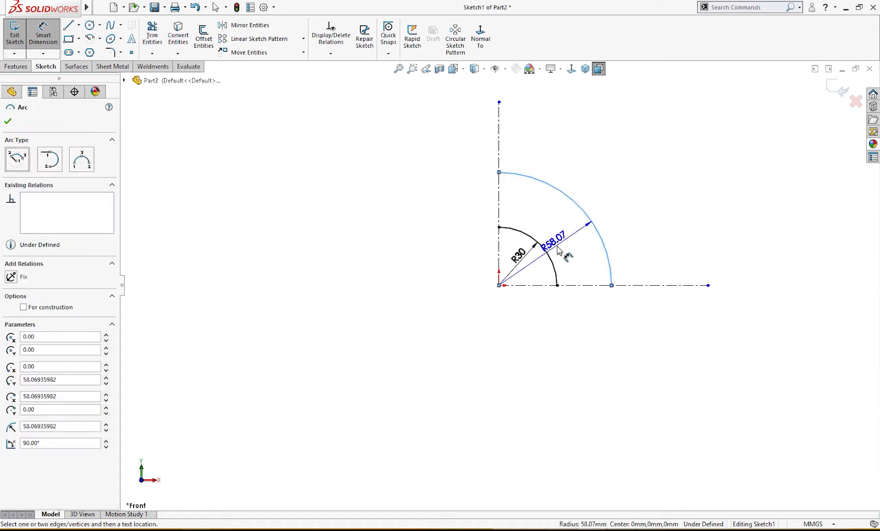
left_click(577, 245)
type("60")
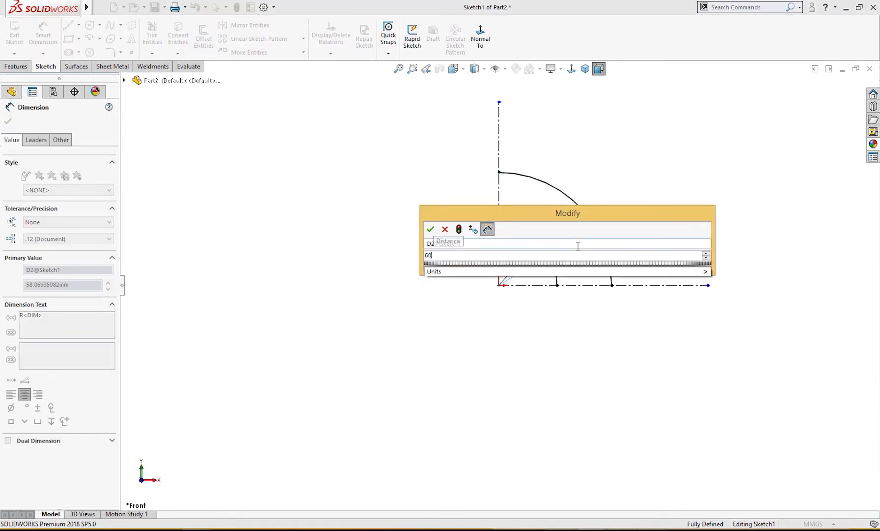
key("Return")
left_click(667, 235)
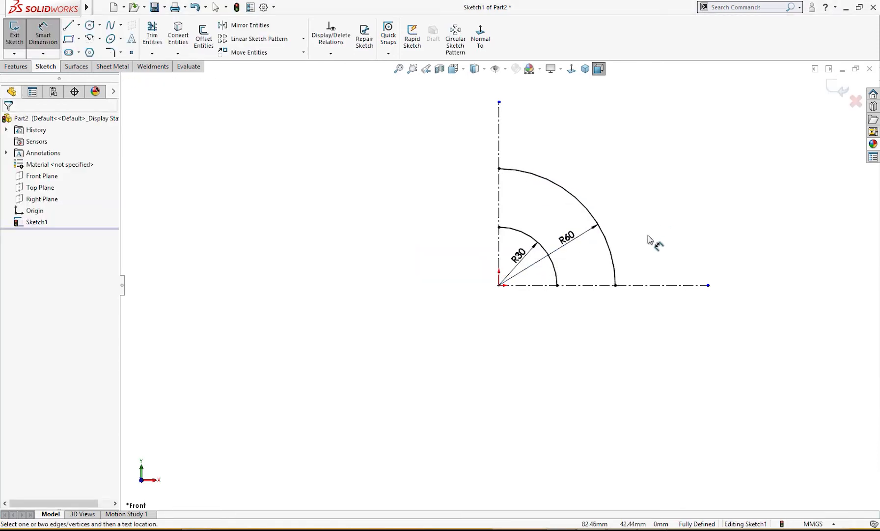
Draw a closed rectangle about 16 mm deep below the horizontal centerline, spanning the lower ends of the two arcs.
right_click_drag(620, 318, 586, 350)
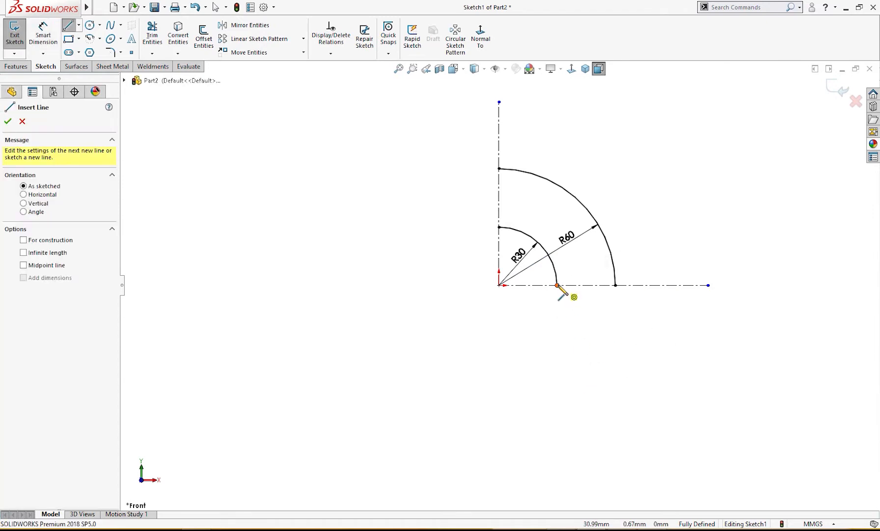
left_click_drag(557, 285, 616, 285)
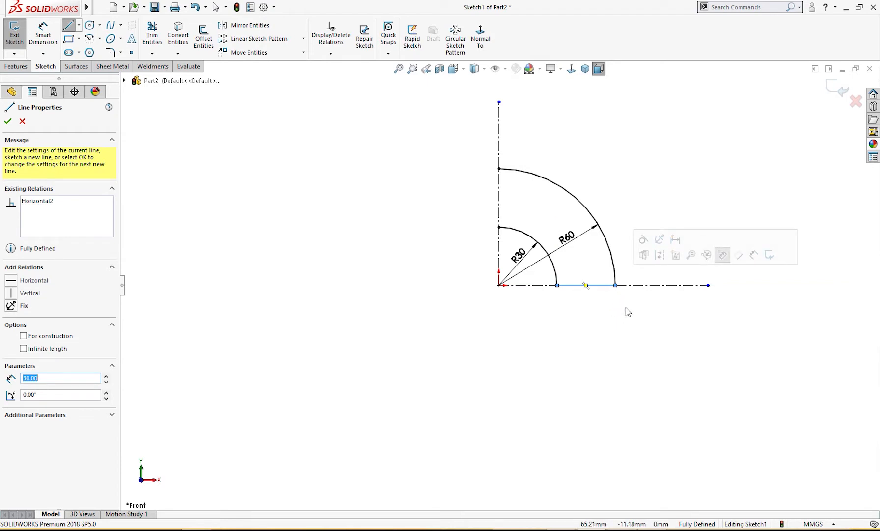
left_click(616, 285)
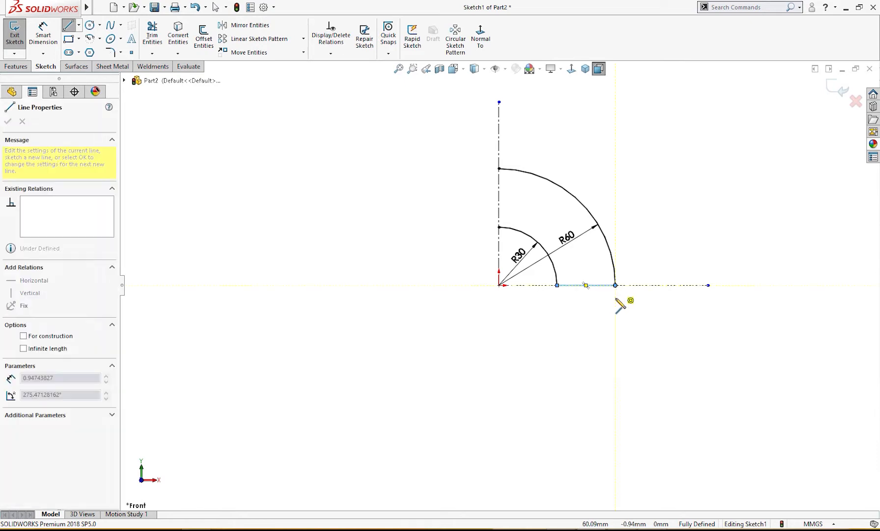
left_click(616, 316)
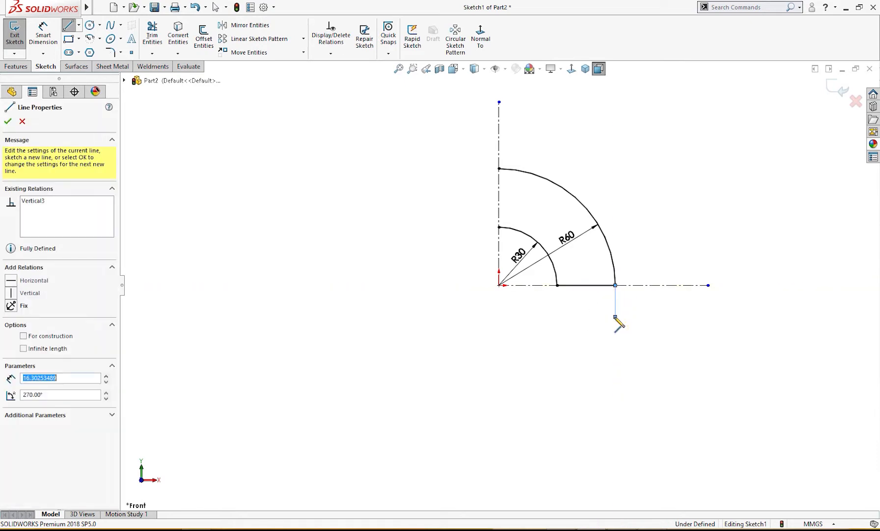
left_click(557, 317)
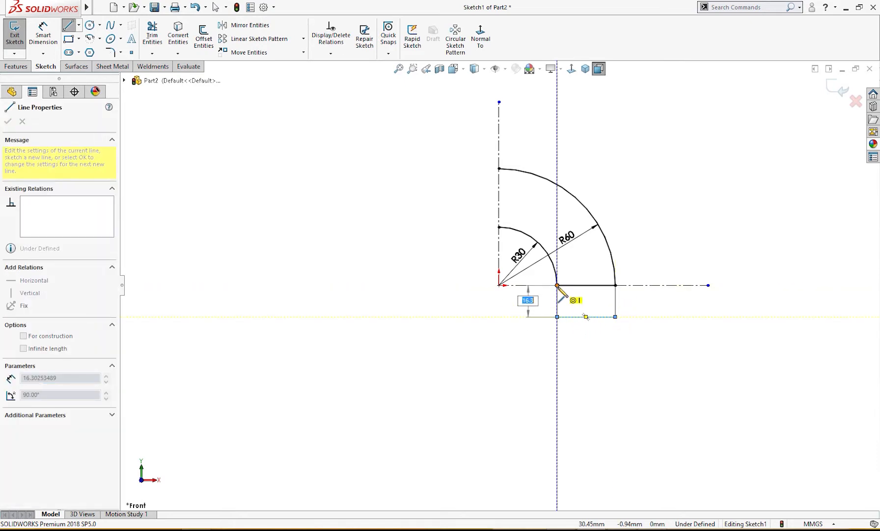
key("Escape")
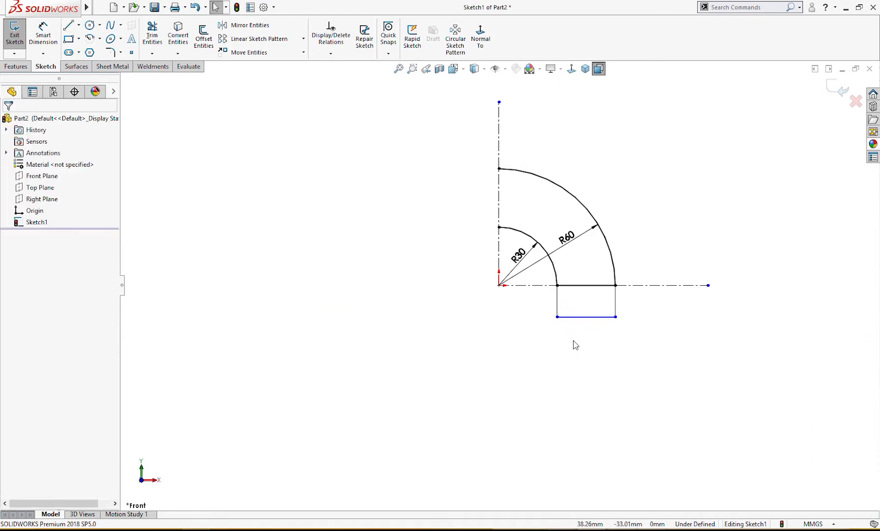
Dimension the rectangle's height as 12 mm and add its width as a driven dimension.
right_click_drag(574, 340, 574, 313)
left_click(557, 306)
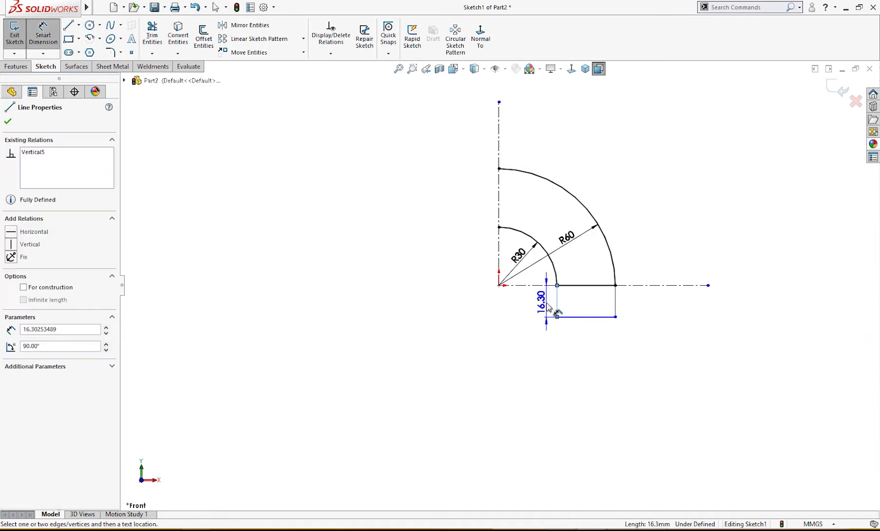
left_click(547, 309)
type("12")
key("Return")
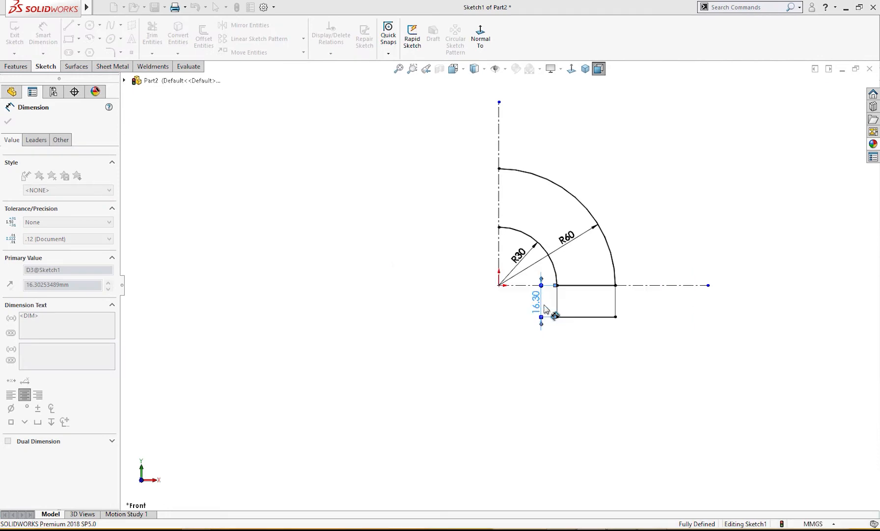
left_click(587, 309)
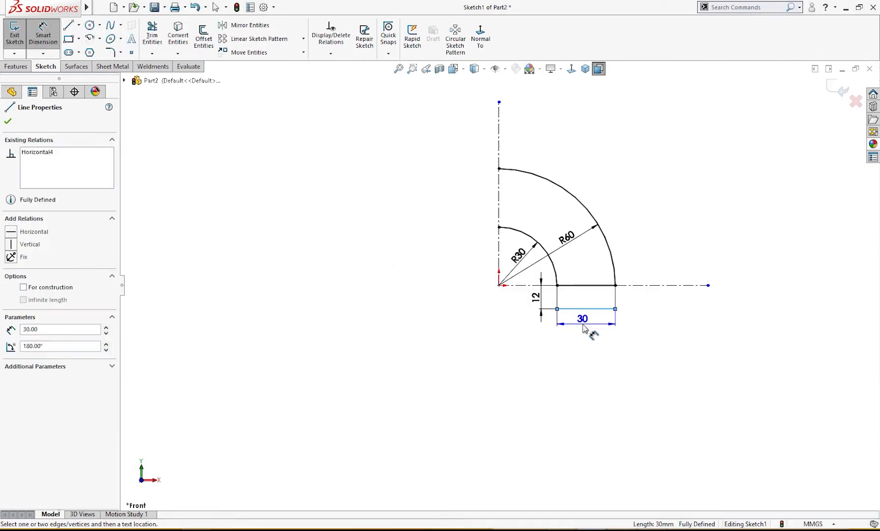
left_click(587, 331)
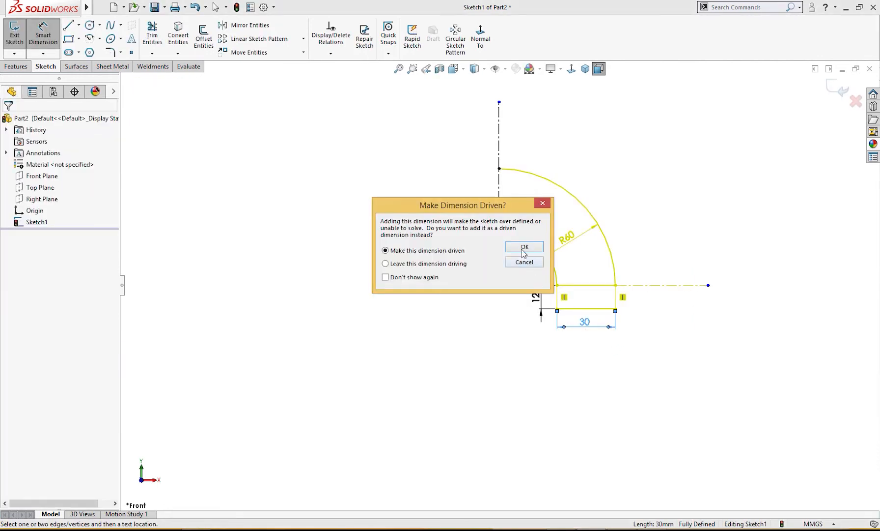
left_click(523, 247)
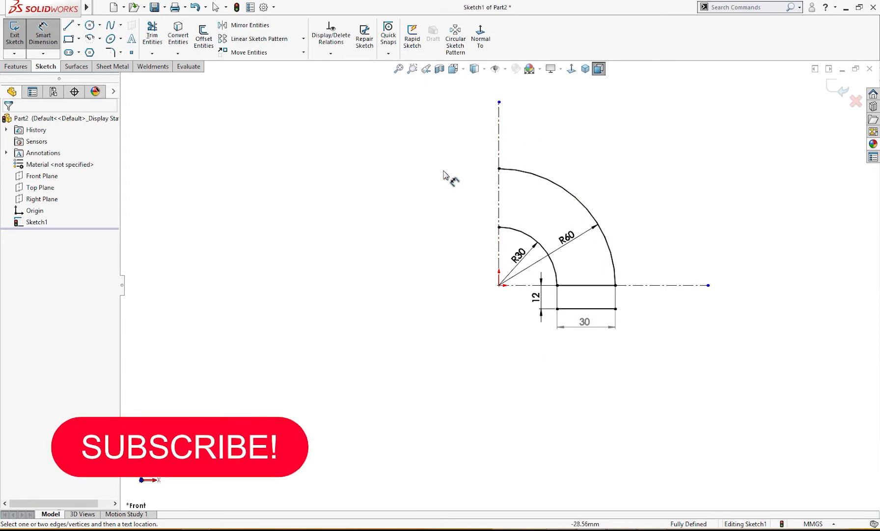
From the outer arc's upper end, draw a tangent arc about 9 mm in radius, a downward line about 8 mm and a leftward line about 12 mm.
key("l")
left_click(499, 168)
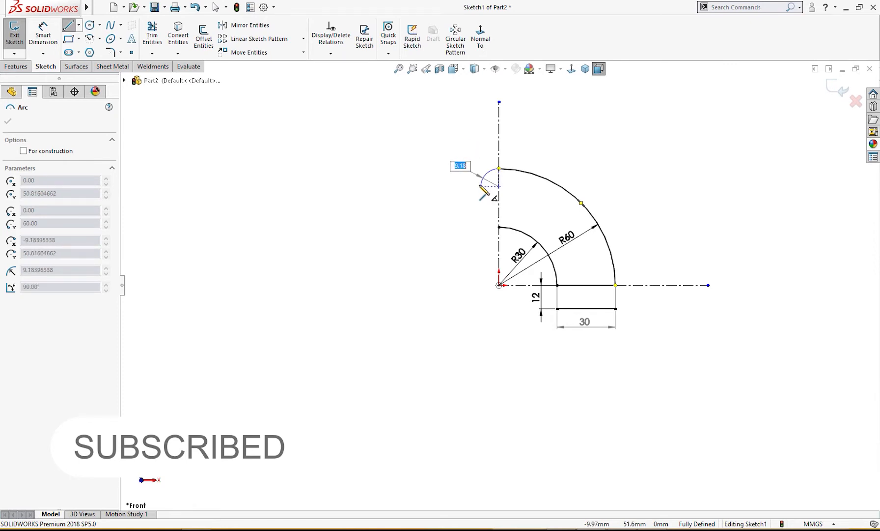
left_click(480, 186)
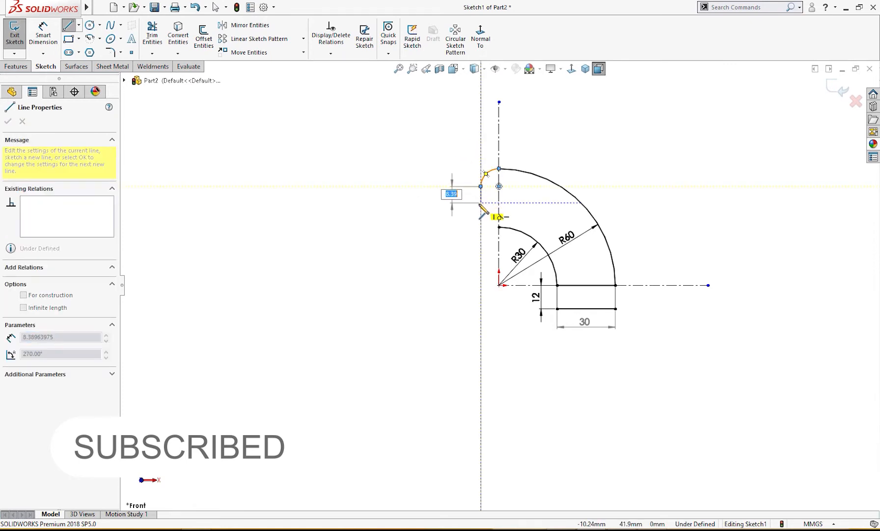
left_click(481, 203)
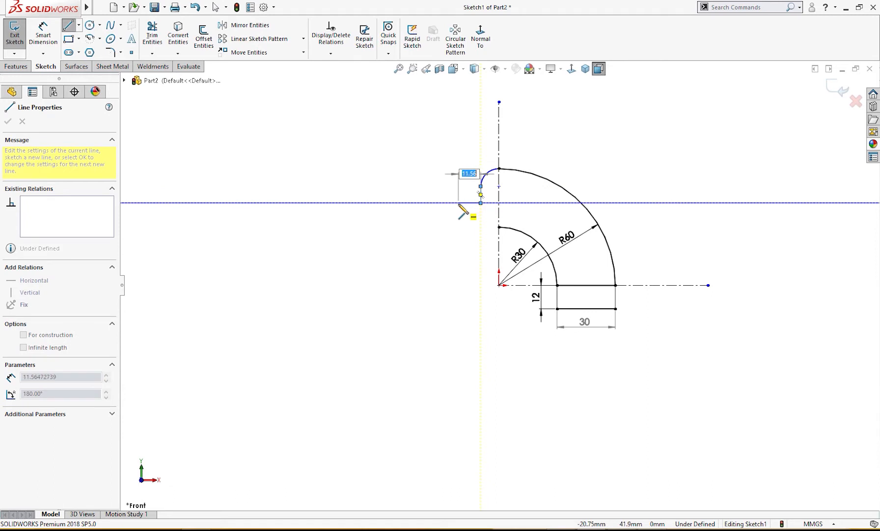
left_click(459, 203)
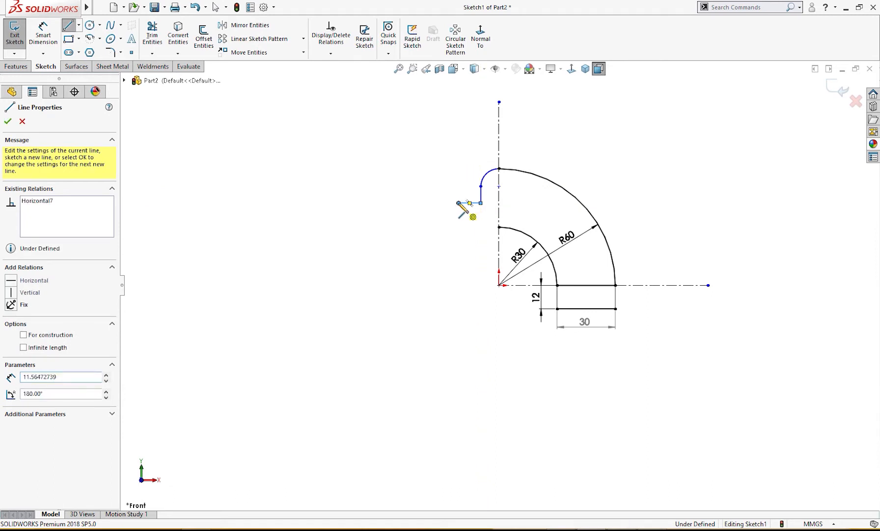
Continue with a sloped line about 61 mm, a perpendicular end about 18 mm, a return line about 56 mm and a horizontal line to the inner arc.
left_click(362, 133)
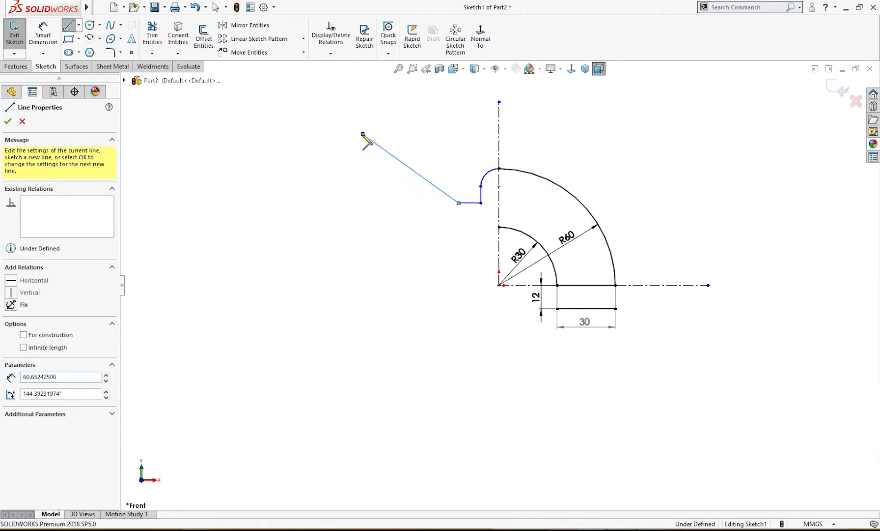
left_click(342, 163)
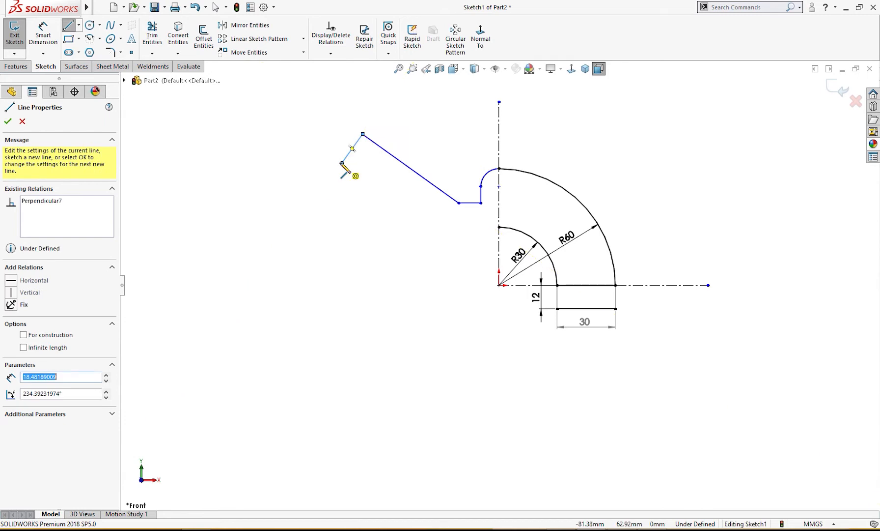
left_click(431, 227)
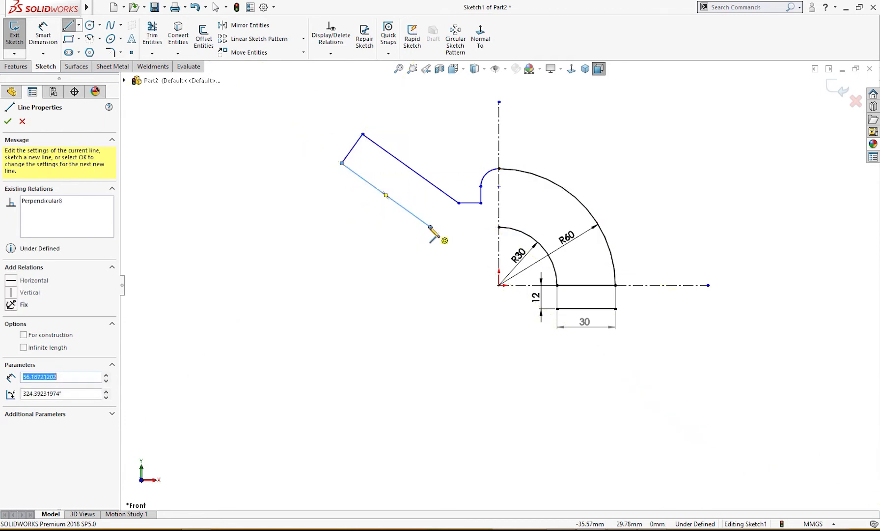
left_click(499, 227)
key("Escape")
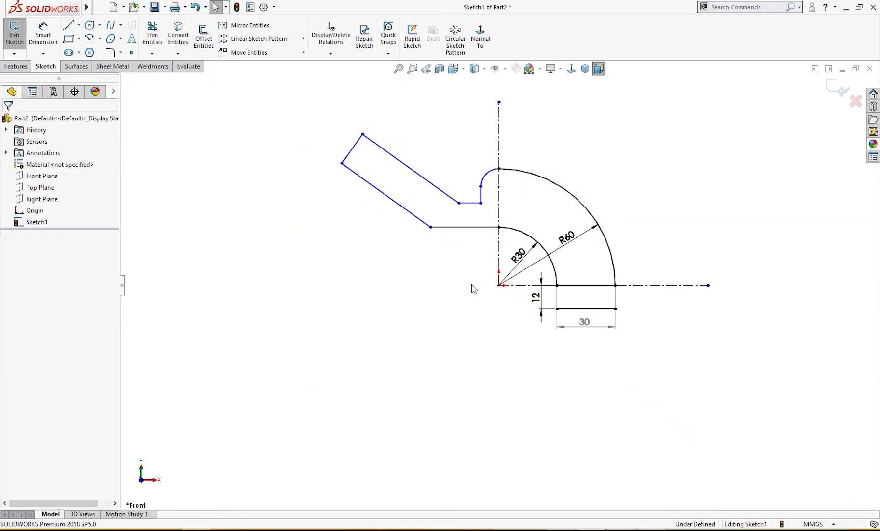
Dimension the small tangent arc at the outer arc's upper end with a radius of 8 mm.
right_click_drag(464, 305, 469, 251)
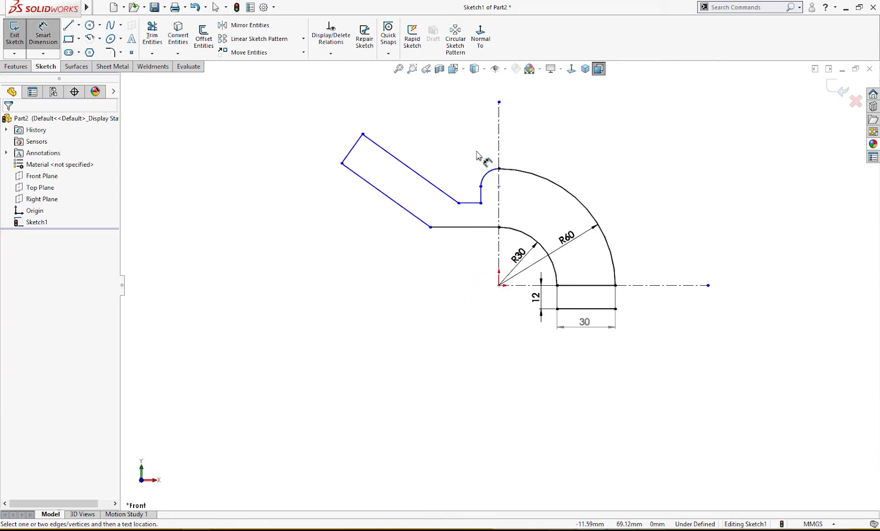
left_click(487, 178)
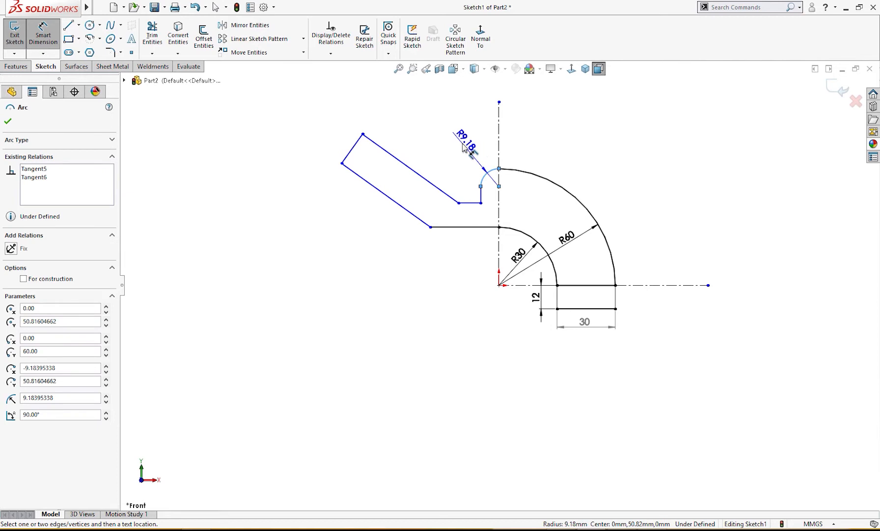
left_click(469, 141)
type("8.00mm")
key("Return")
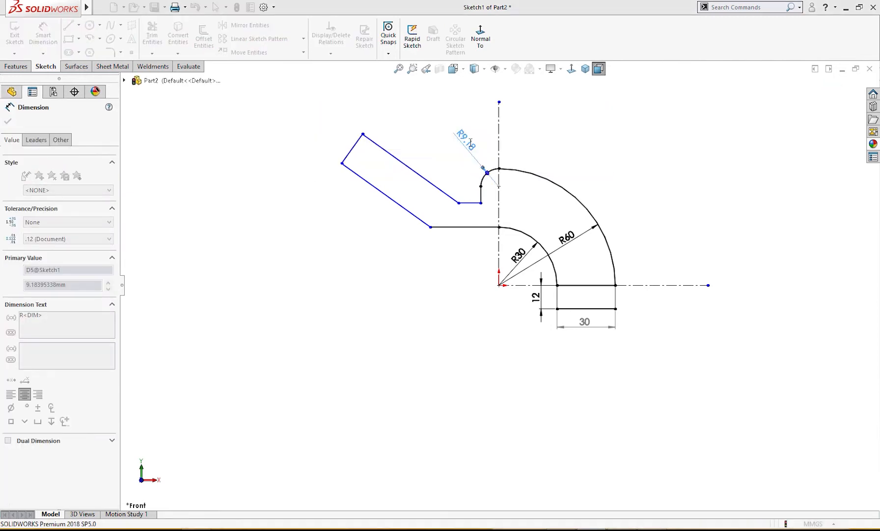
Dimension the short vertical line below the small arc and the short horizontal line beside it as 7 mm each.
left_click(484, 192)
left_click(533, 201)
type("7")
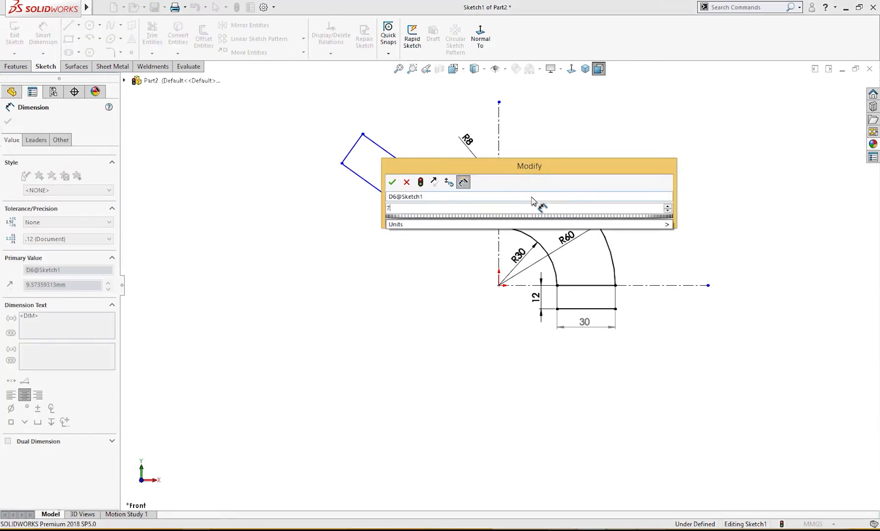
key("Return")
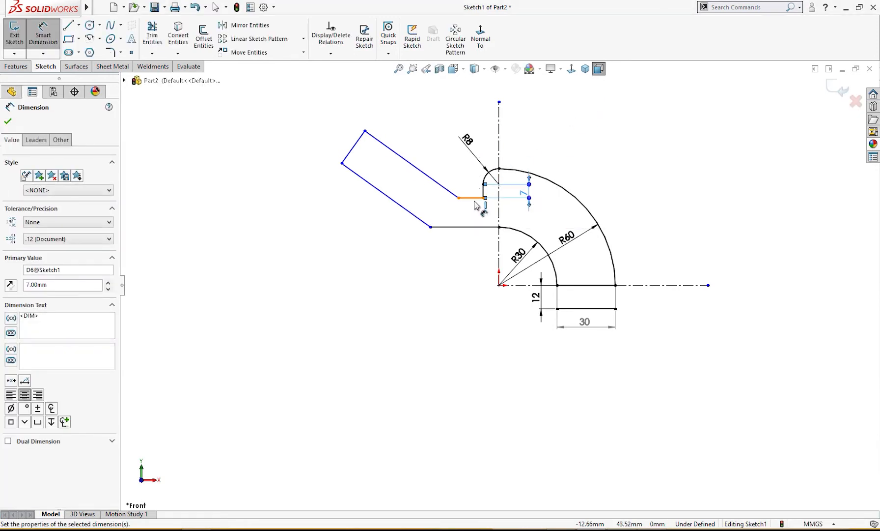
left_click(475, 201)
left_click(476, 258)
type("7")
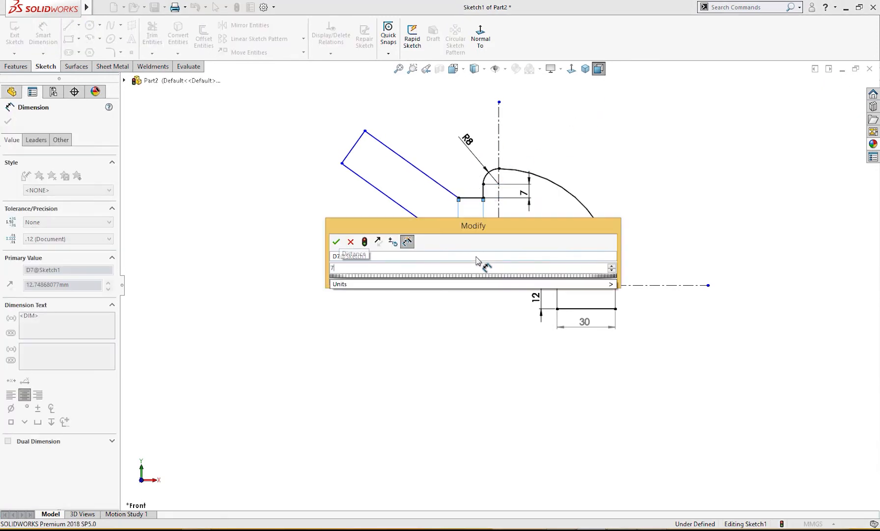
key("Return")
left_click(411, 289)
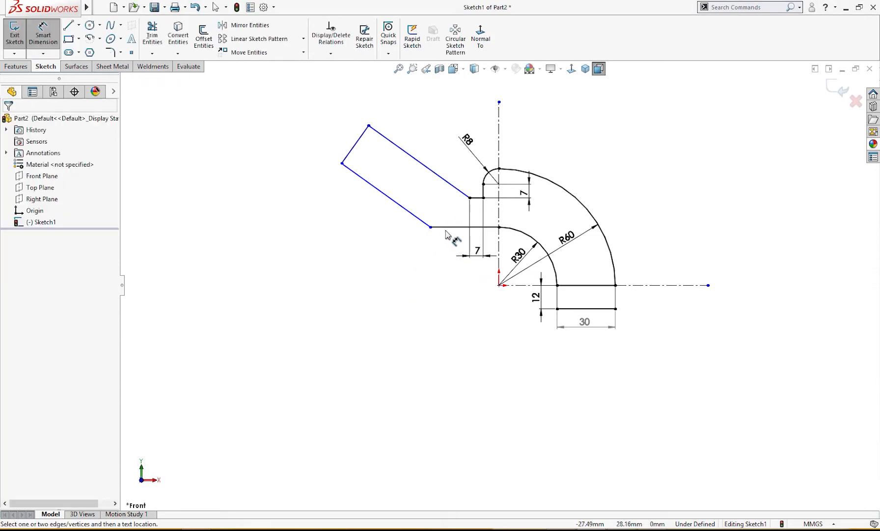
Set the angle between the arm's lower sloped edge and the horizontal line to 30°.
left_click(445, 227)
left_click(388, 197)
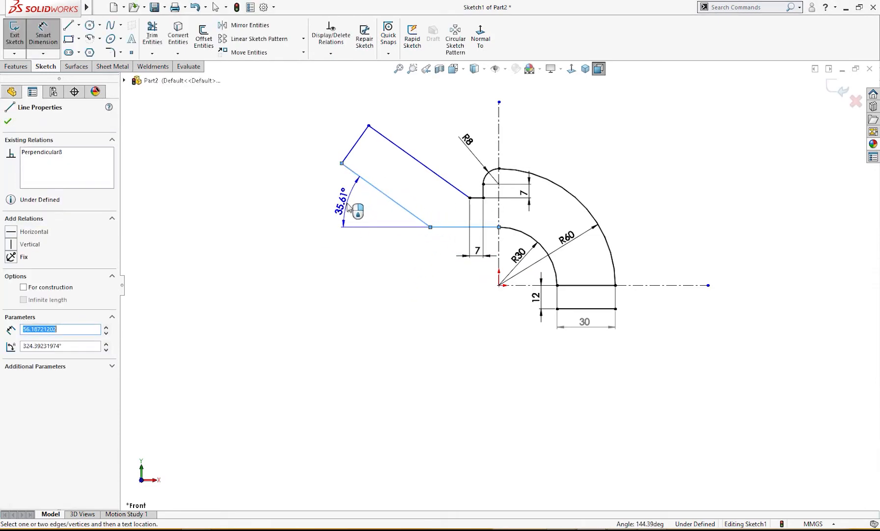
left_click(347, 206)
type("30")
key("Return")
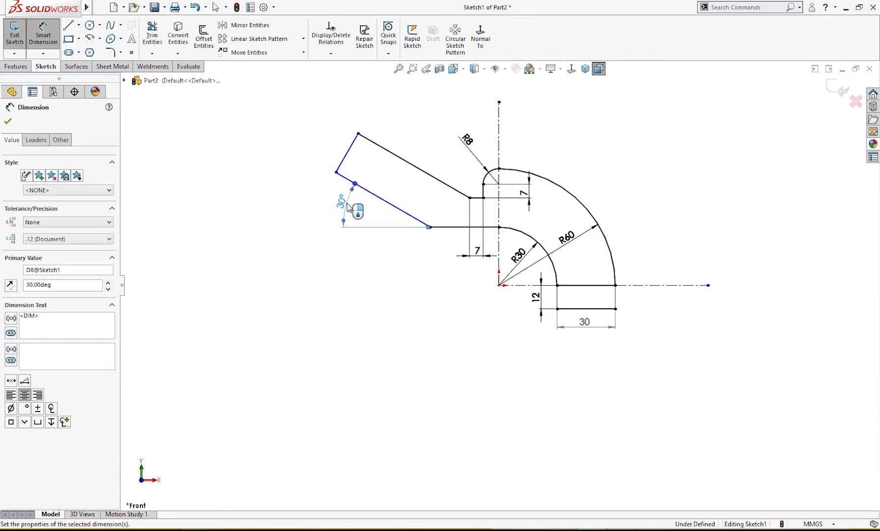
left_click(421, 275)
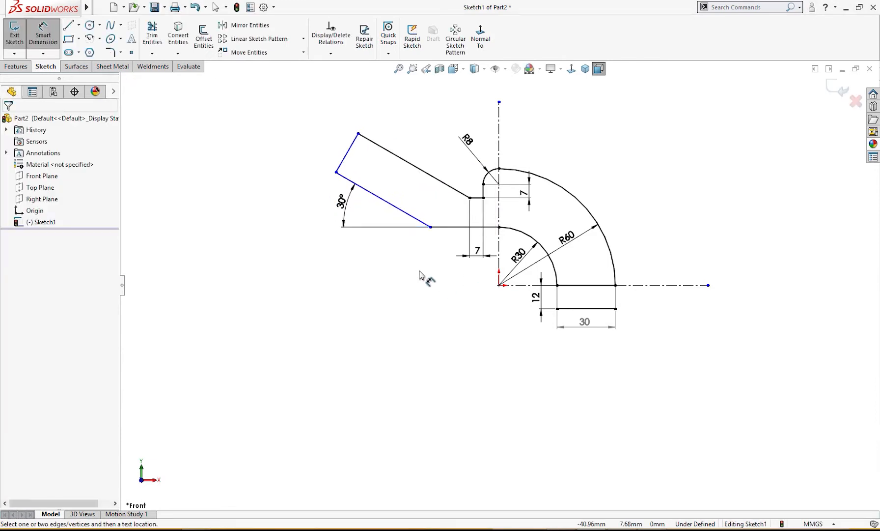
Dimension the arm's end edge as 15 mm and its upper sloped edge as 40 mm.
left_click(350, 158)
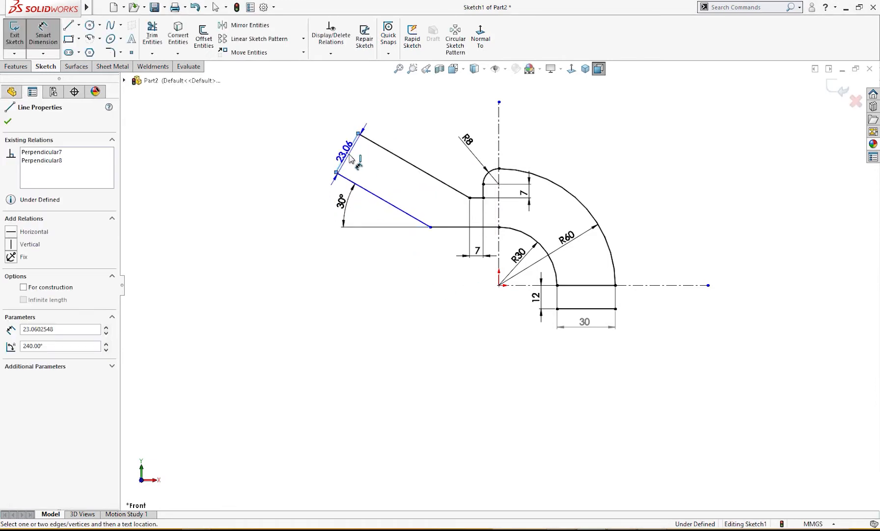
left_click(314, 140)
type("15")
key("Return")
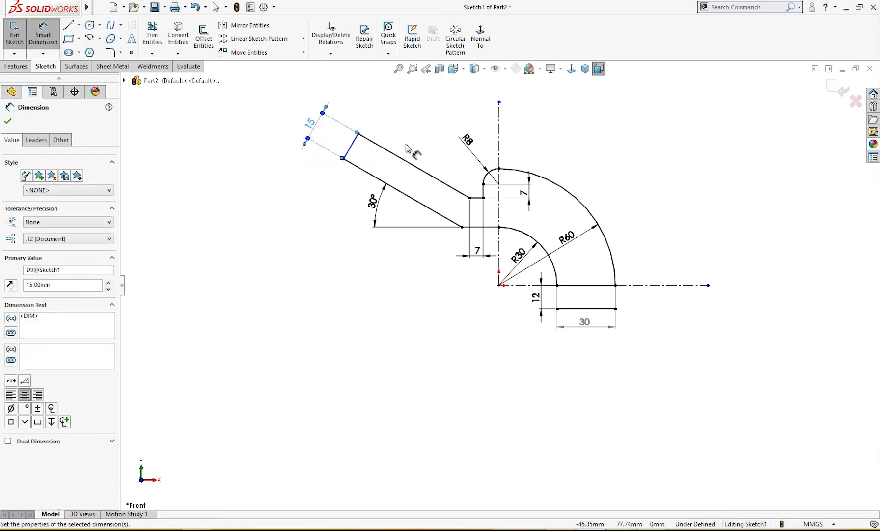
left_click(413, 164)
left_click(422, 154)
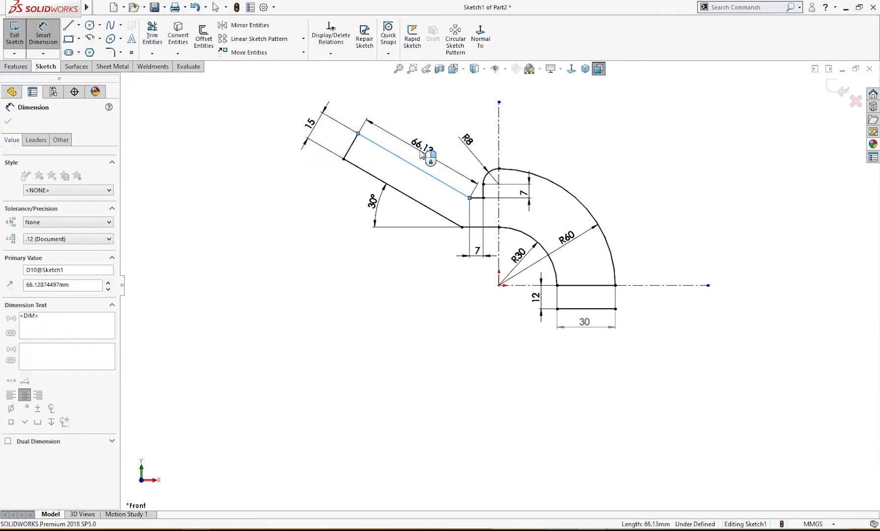
type("40")
key("Return")
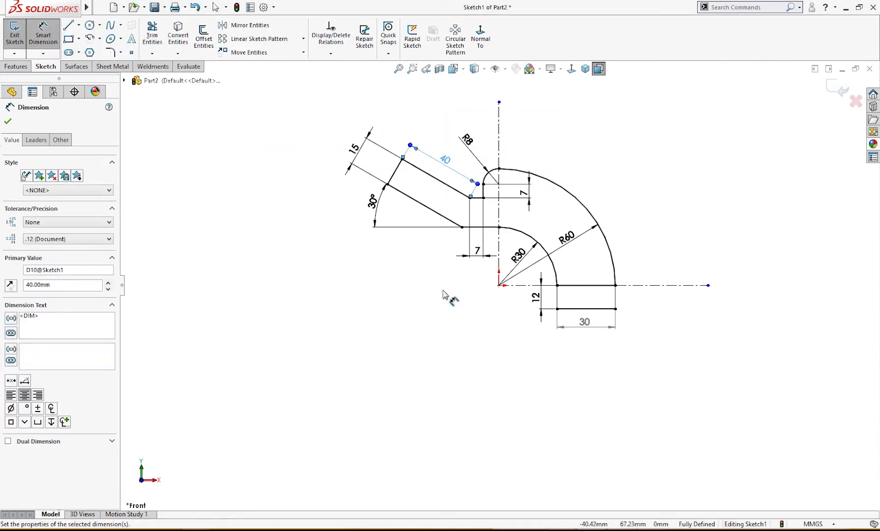
left_click(438, 309)
Draw an 8 mm diameter circle centered on the small R8 arc's center point.
scroll(485, 318, "down", 3)
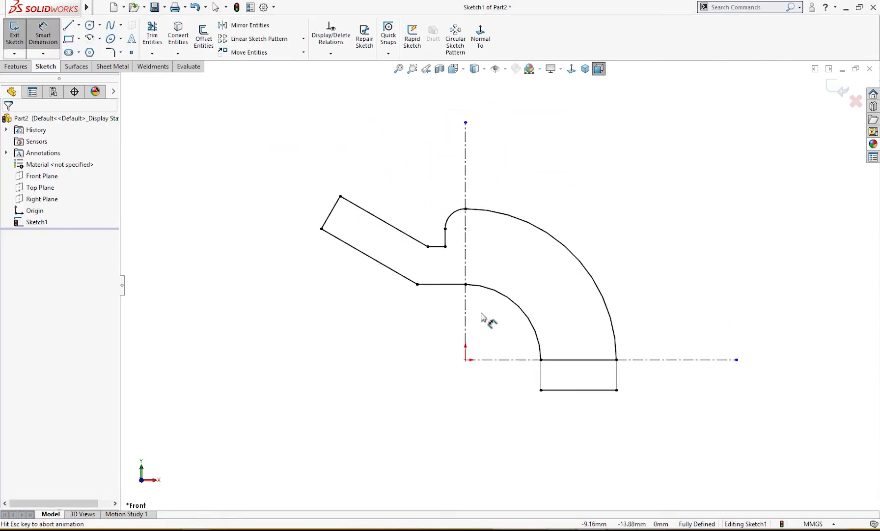
right_click_drag(596, 231, 688, 223)
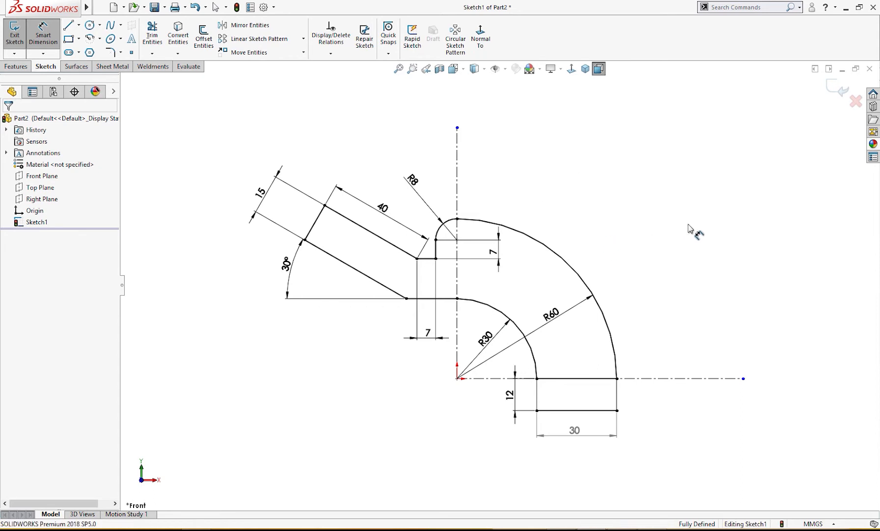
left_click(458, 240)
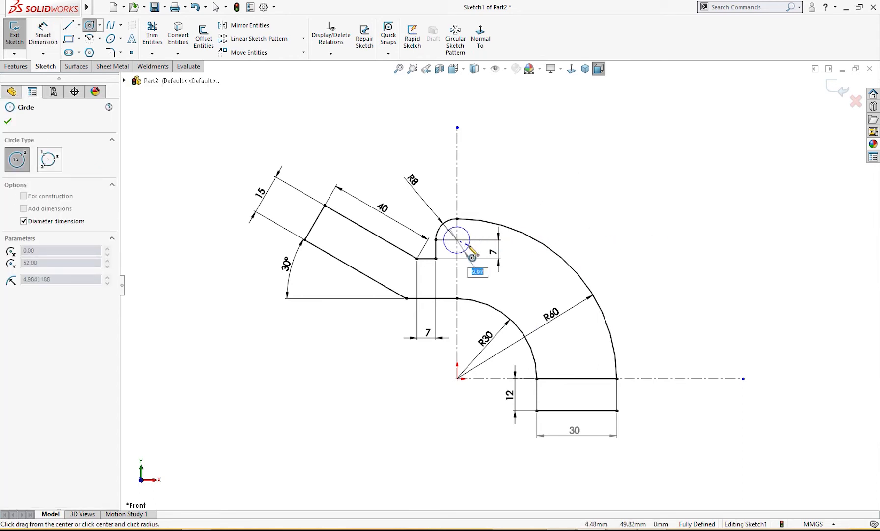
type("8")
key("Return")
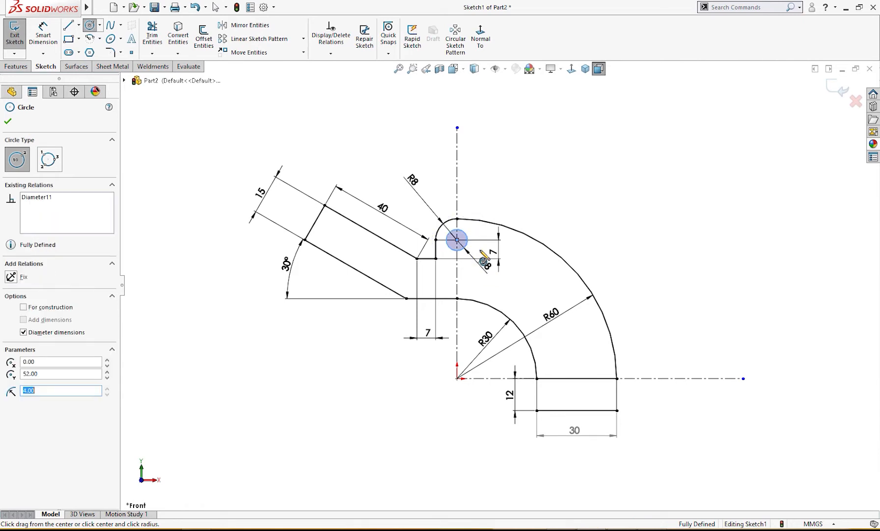
key("Escape")
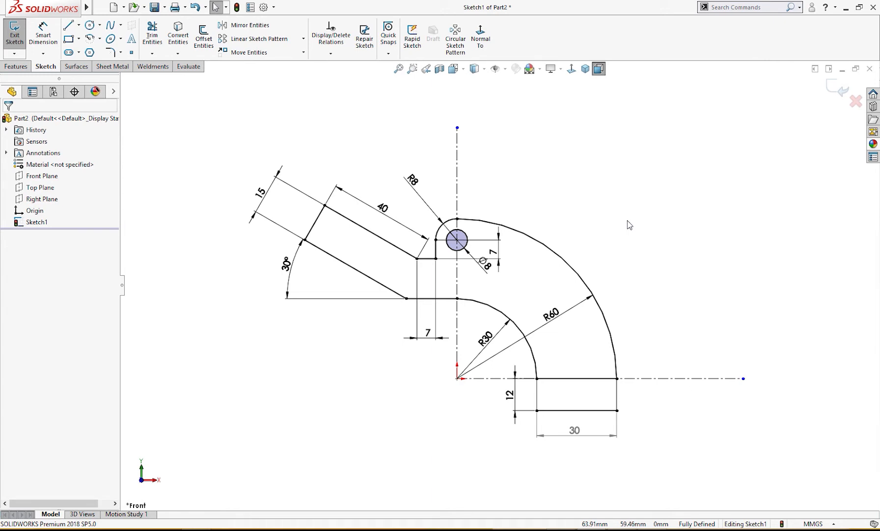
Extrude the curved profile region with its arm, leaving out the circle and lower rectangle, 50 mm Mid Plane.
key("s")
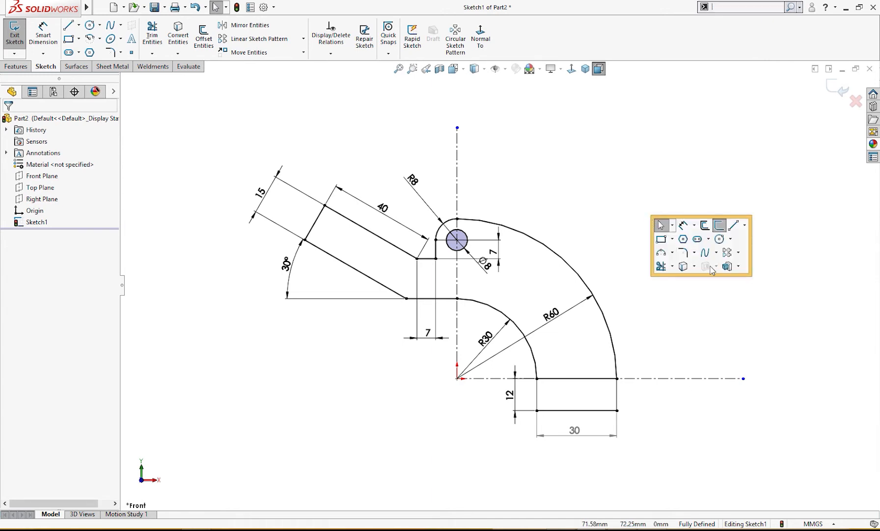
left_click(707, 267)
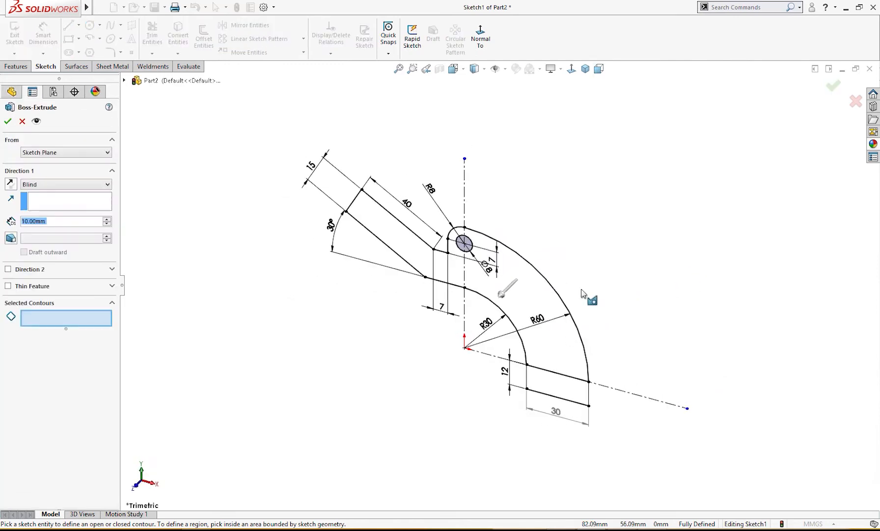
left_click(53, 185)
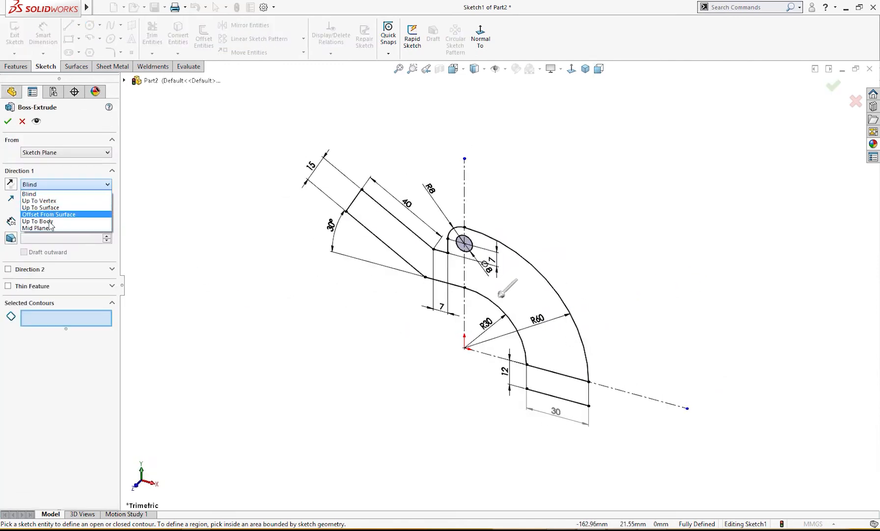
left_click(49, 229)
left_click(486, 272)
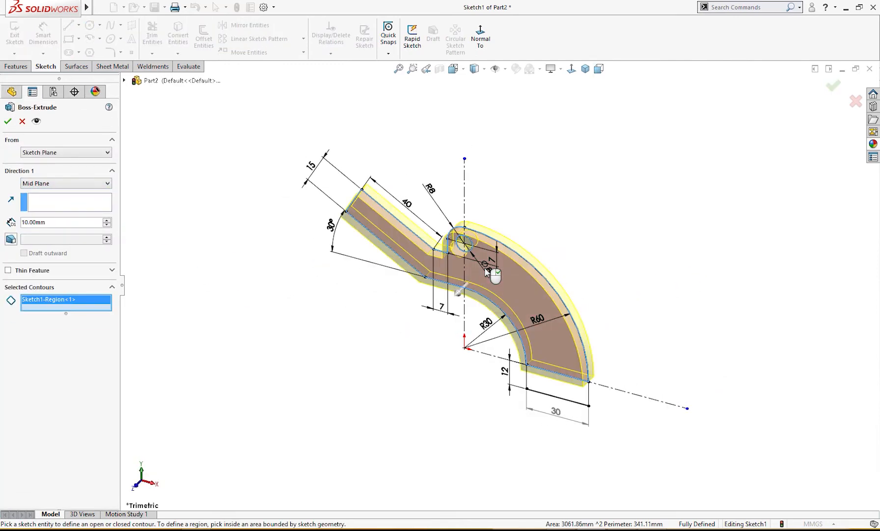
mouse_move(336, 338)
middle_mouse_down()
mouse_move(370, 324)
mouse_move(374, 354)
mouse_move(373, 334)
mouse_move(324, 327)
middle_mouse_up()
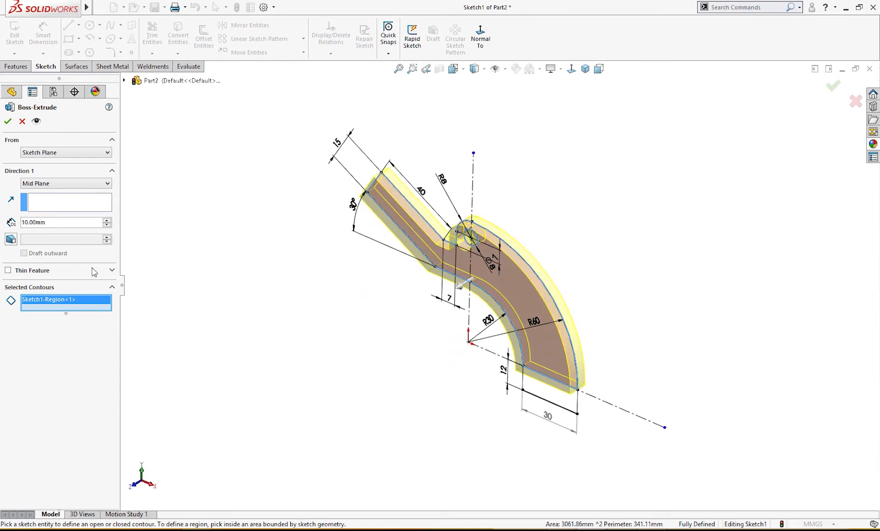
left_click(107, 221)
left_click(106, 220)
left_click(107, 220)
left_click(106, 220)
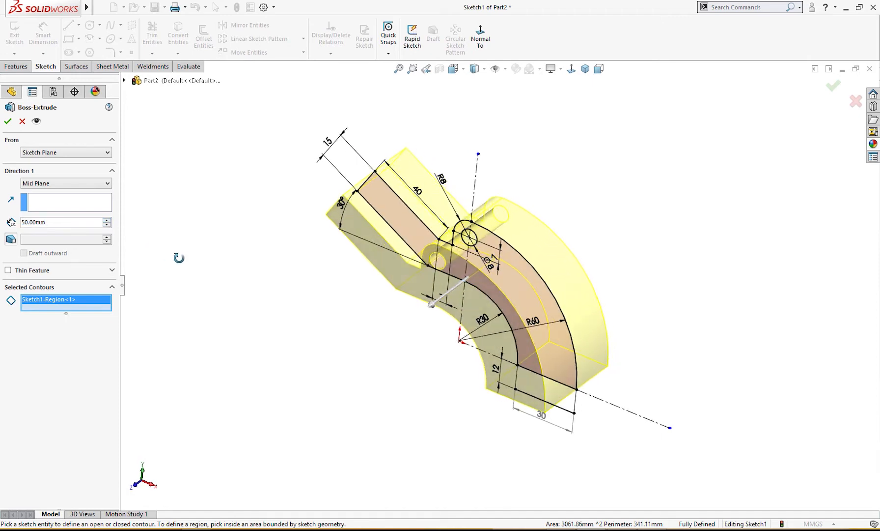
mouse_move(178, 257)
middle_mouse_down()
mouse_move(225, 266)
mouse_move(189, 259)
middle_mouse_up()
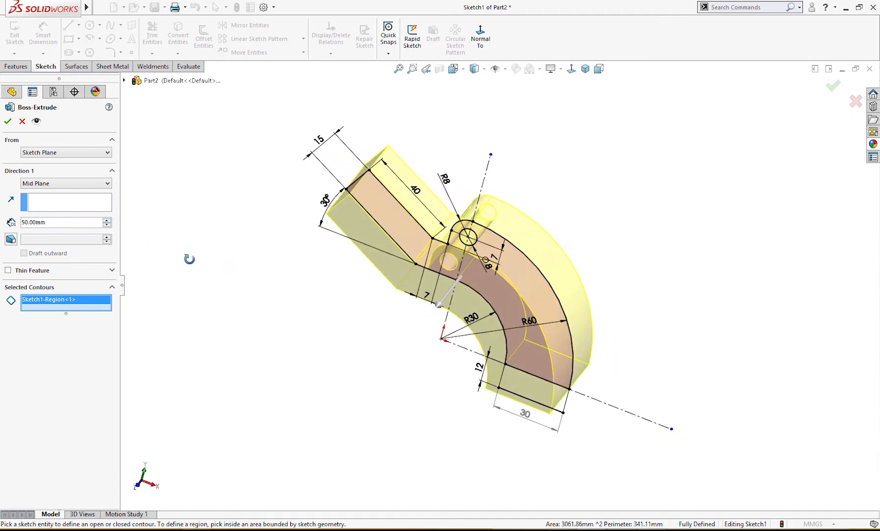
left_click(8, 121)
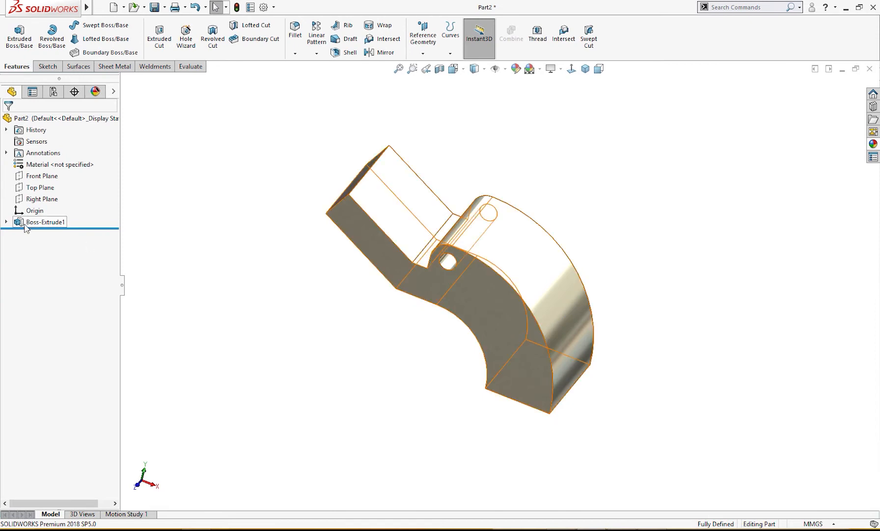
Reuse the first extrusion's sketch to extrude the lower rectangle region 70 mm Mid Plane, merged with the body.
left_click(6, 222)
left_click(48, 233)
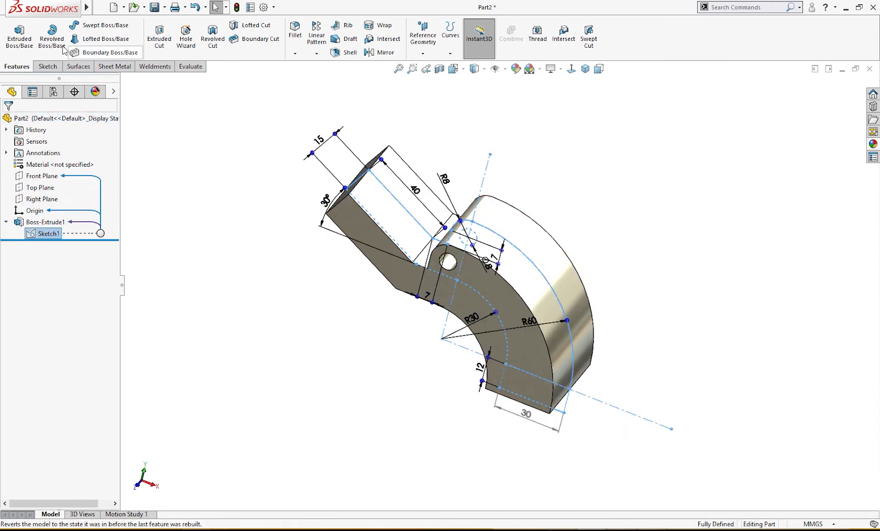
left_click(18, 37)
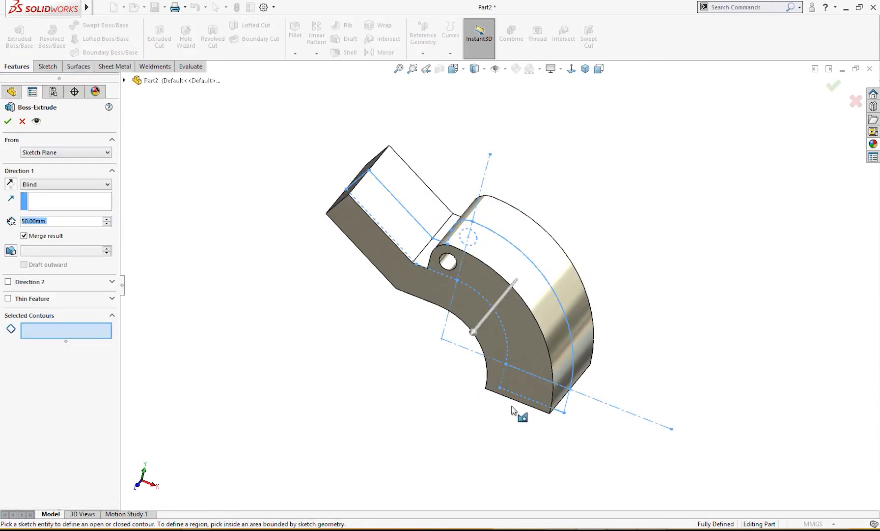
left_click(558, 401)
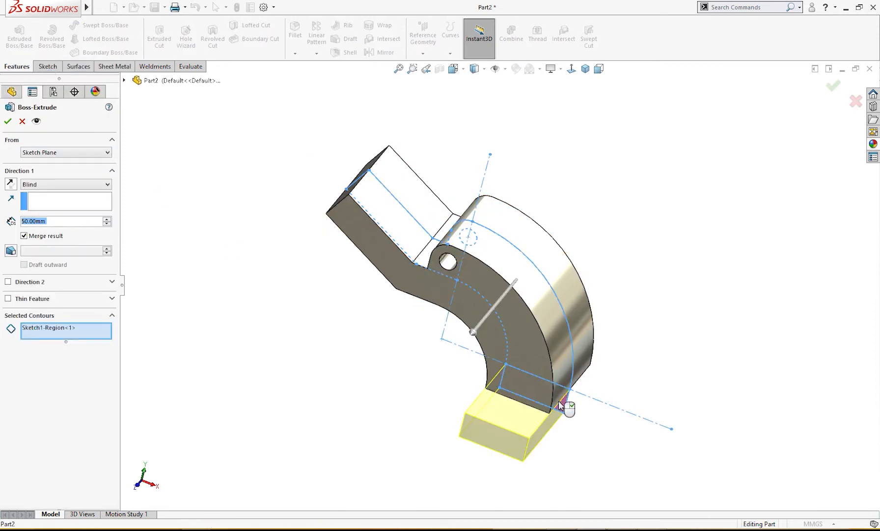
left_click(43, 184)
left_click(91, 231)
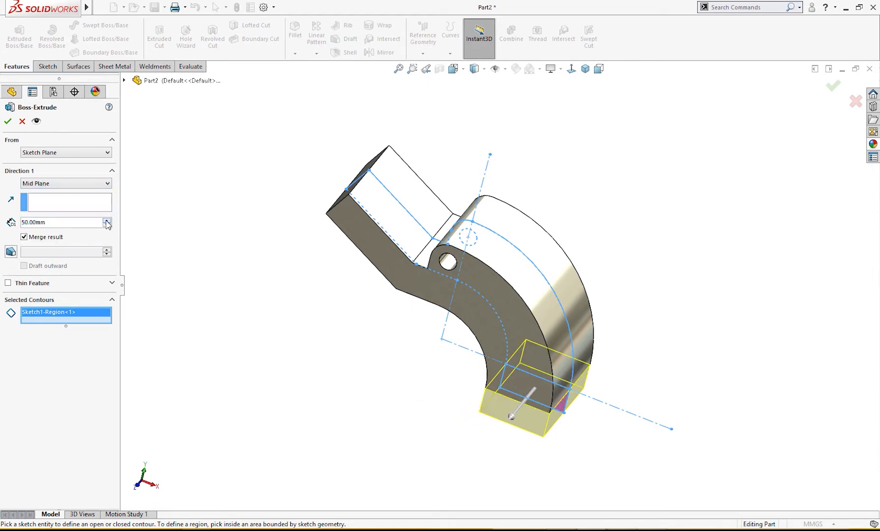
left_click(106, 220)
left_click(107, 220)
middle_click_drag(190, 268, 223, 251)
left_click(8, 121)
Sketch a rectangle with From Corners construction lines, about 22 × 26 mm, on the base's outer side face, starting at its lower edge.
left_click(551, 413)
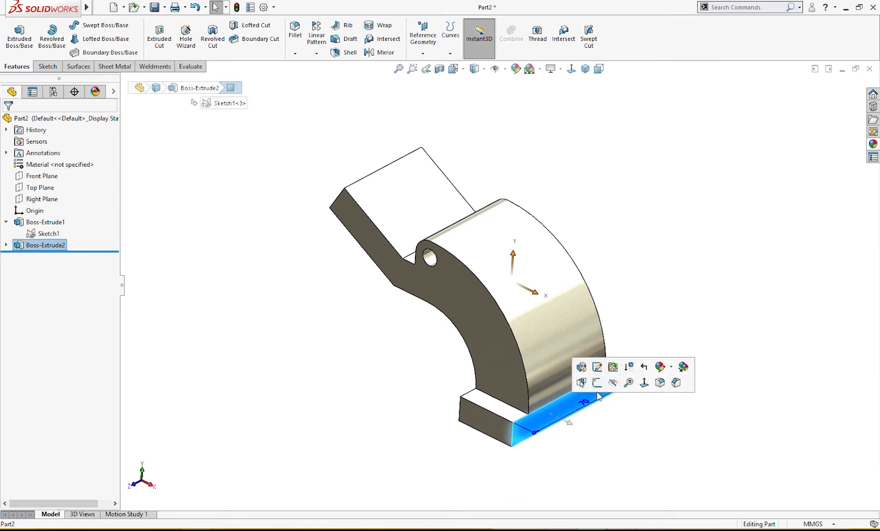
left_click(596, 382)
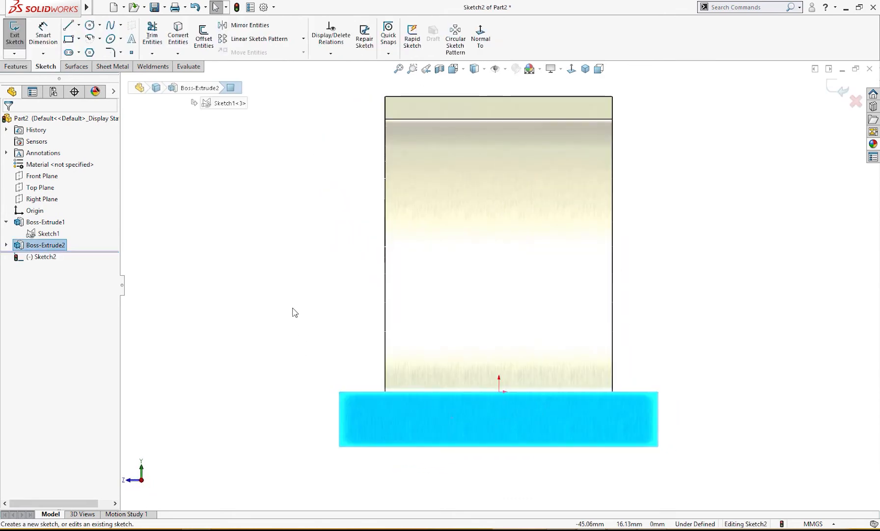
right_click_drag(320, 276, 242, 266)
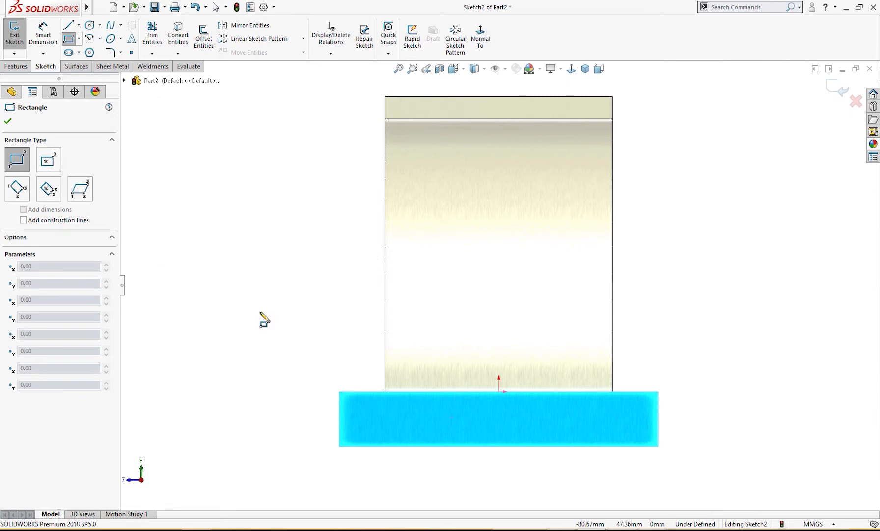
left_click(24, 220)
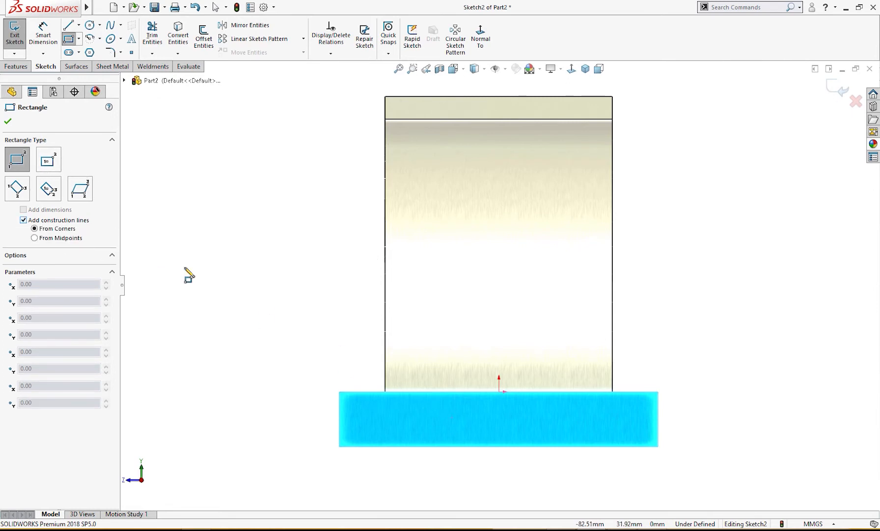
left_click(458, 446)
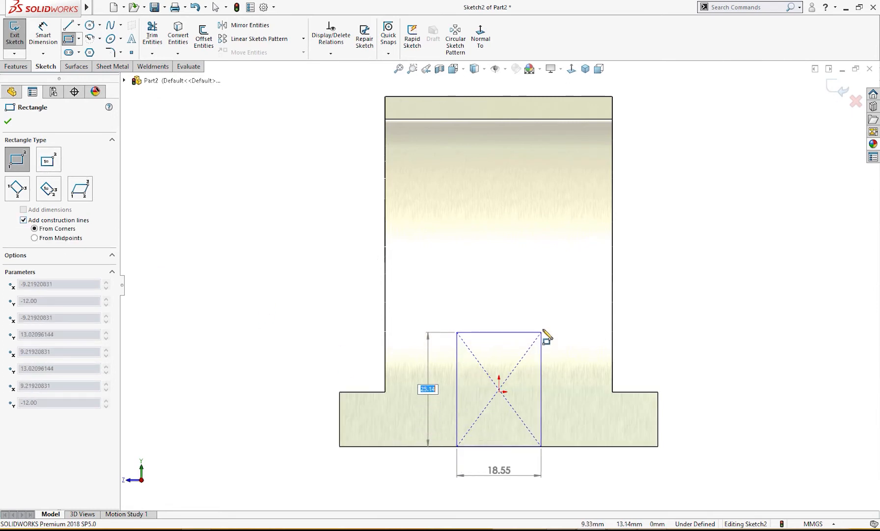
left_click(559, 328)
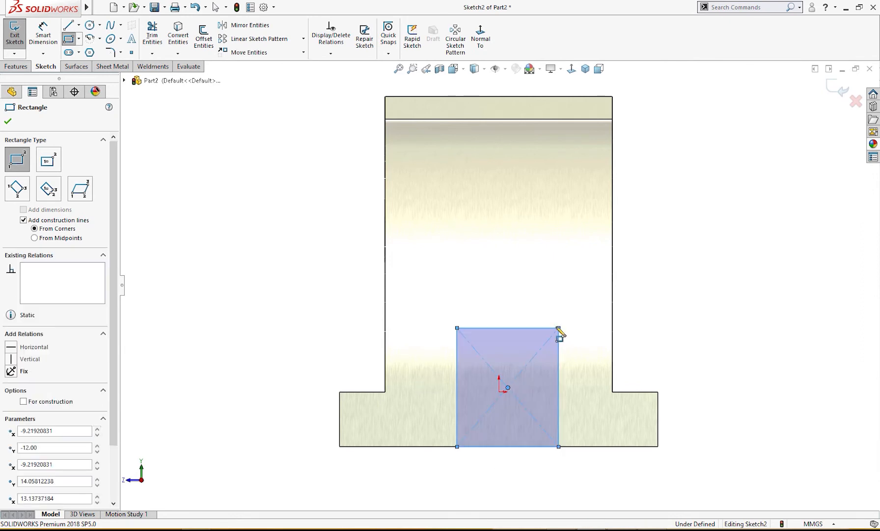
Draw a second rectangle about 22 mm wide and 28 mm high above the first, aligned with its vertical sides.
left_click(458, 240)
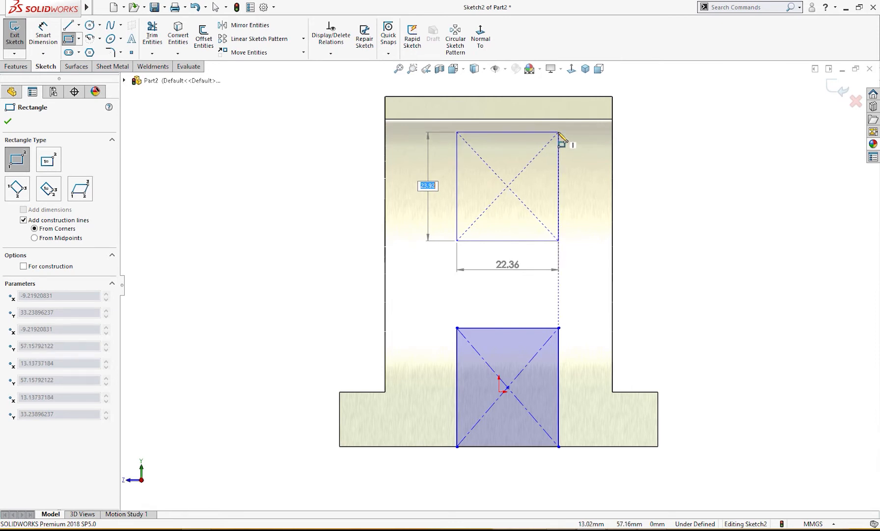
left_click(559, 112)
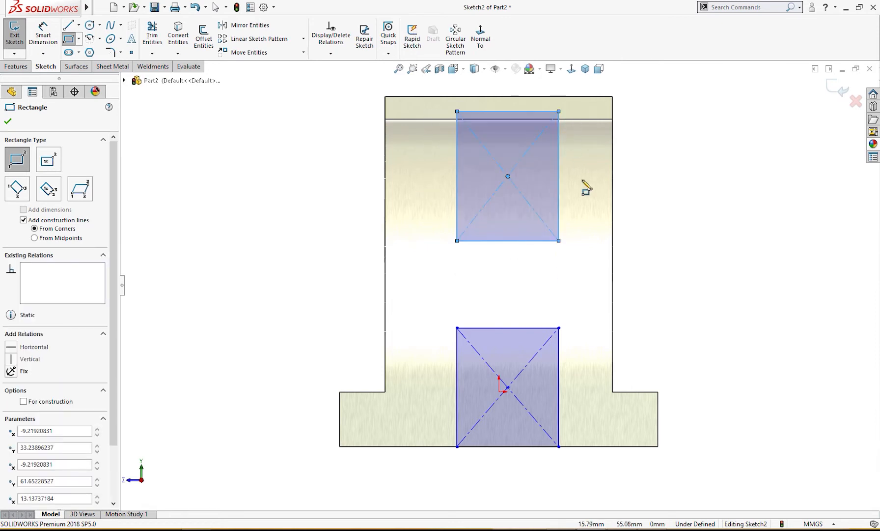
key("Escape")
Add an Equal relation between the lower rectangle's upper edge and adjacent vertical edge to make it a square.
left_click(558, 347)
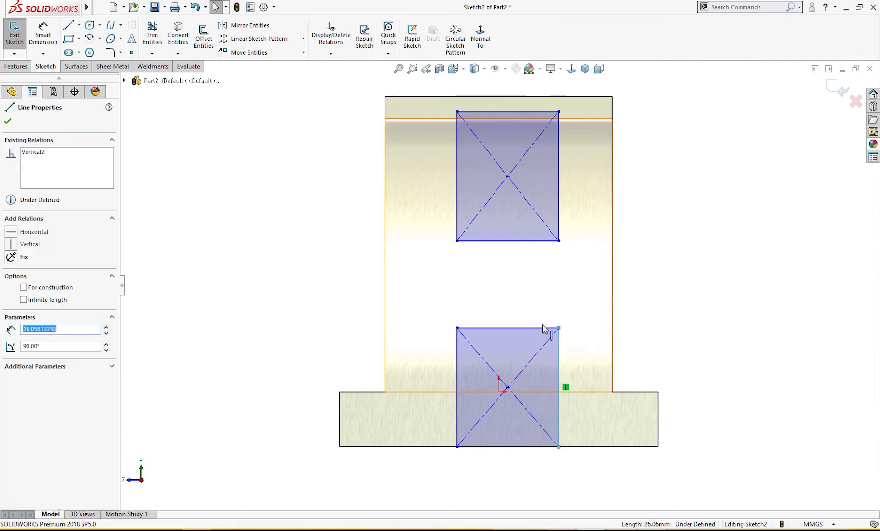
left_click(543, 324, "ctrl")
left_click(544, 327, "ctrl")
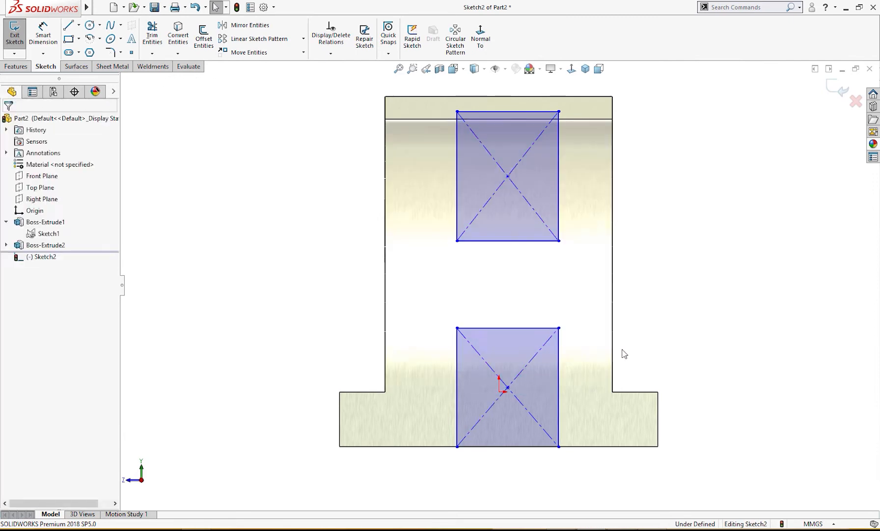
left_click(558, 346)
left_click(547, 328, "ctrl")
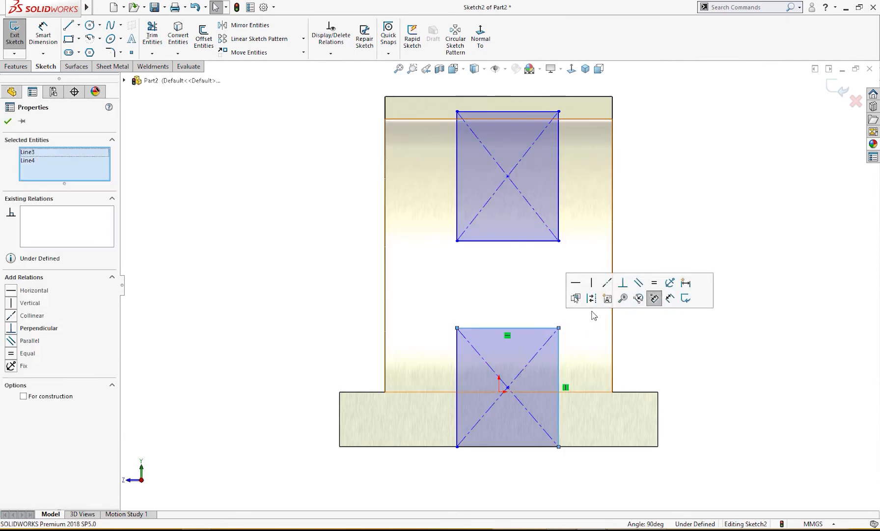
left_click(654, 297)
left_click(678, 387)
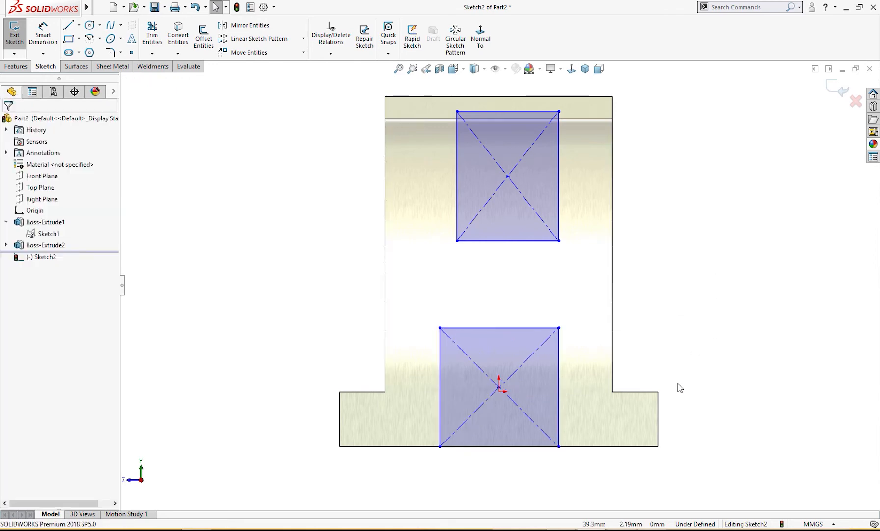
Dimension the lower square's bottom edge as 30 mm.
right_click_drag(678, 388, 688, 303)
left_click(513, 448)
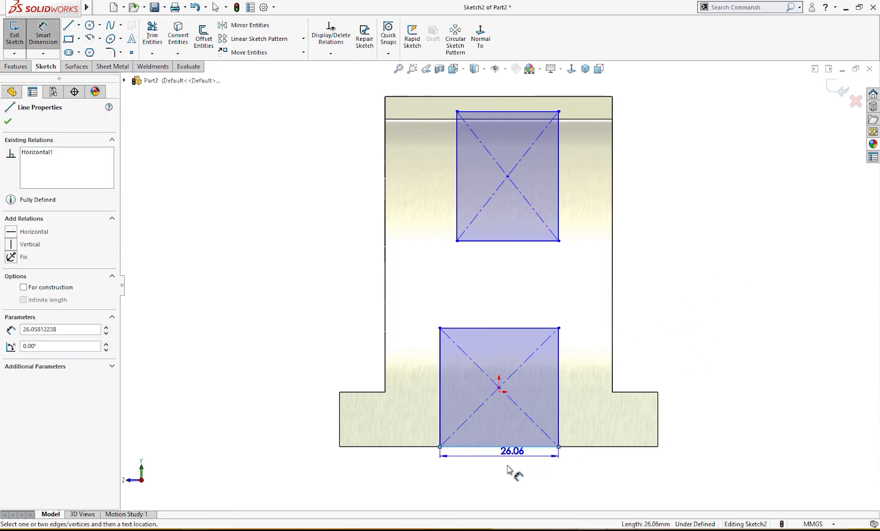
left_click(511, 482)
type("30")
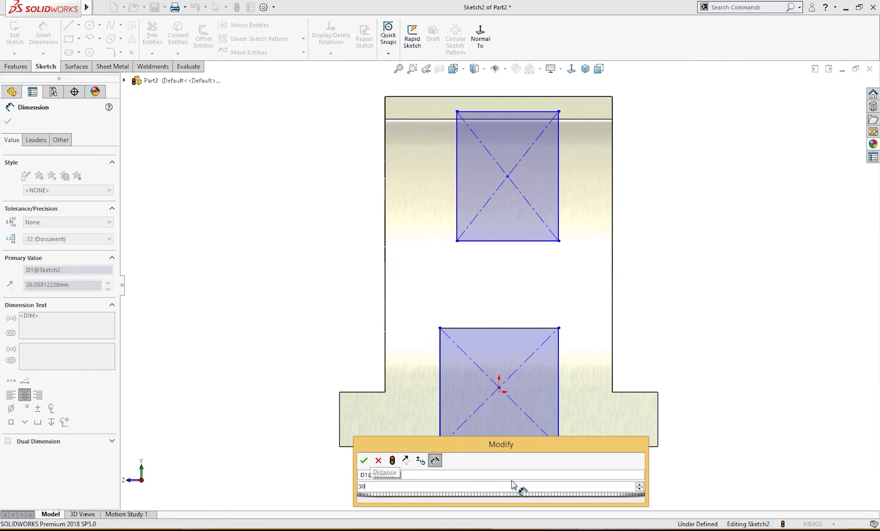
key("Return")
key("Escape")
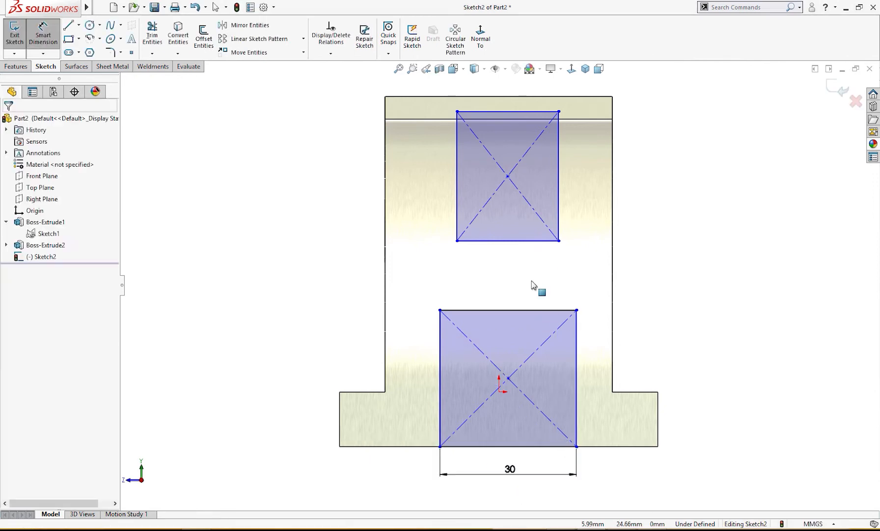
key("Escape")
Make the upper rectangle's bottom edge equal in length to the lower square's top edge.
left_click(532, 309)
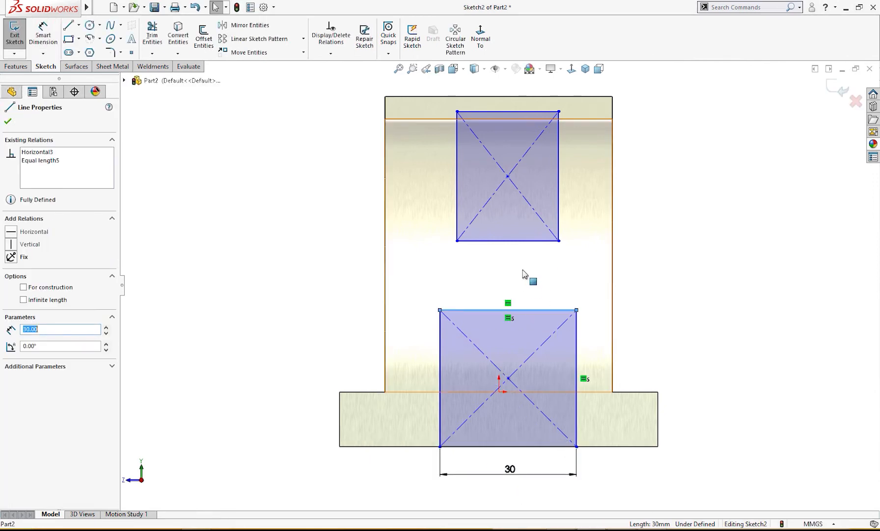
left_click(522, 241, "ctrl")
left_click(633, 200)
left_click(677, 250)
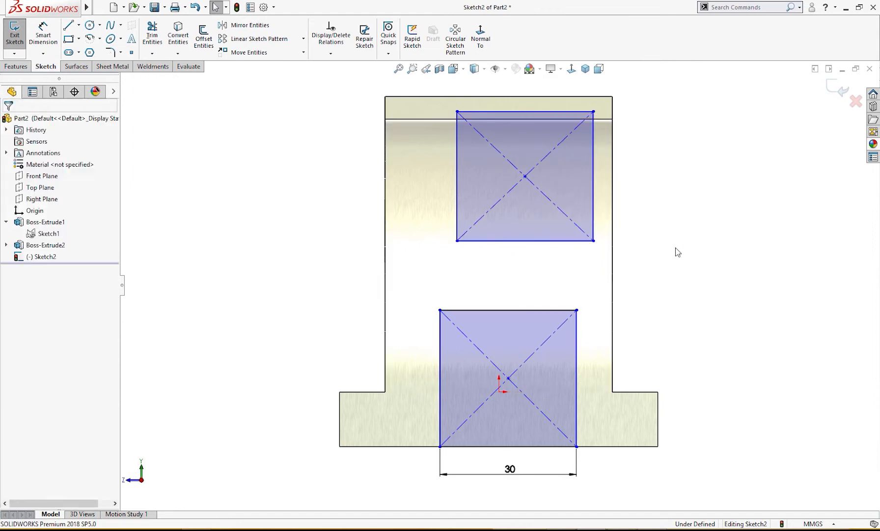
Align both rectangles' center points with the origin using a Vertical relation.
left_click(525, 176)
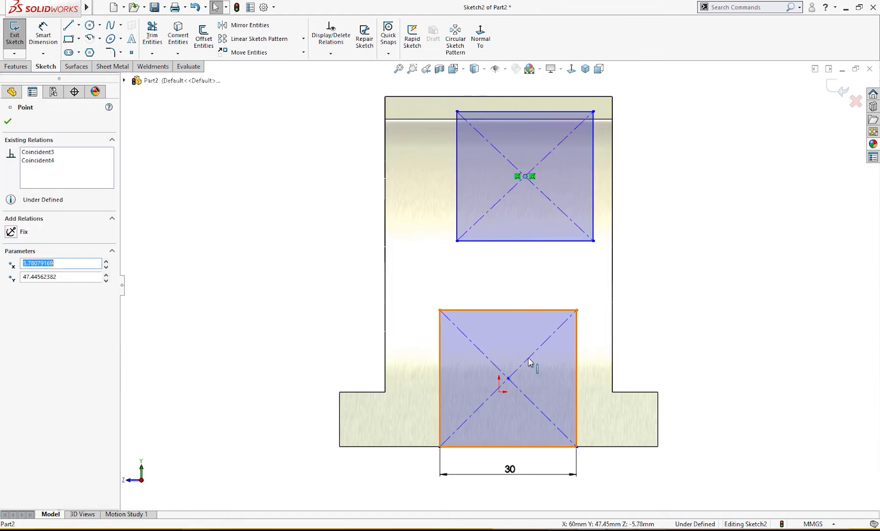
left_click(509, 378, "ctrl")
left_click(499, 392, "ctrl")
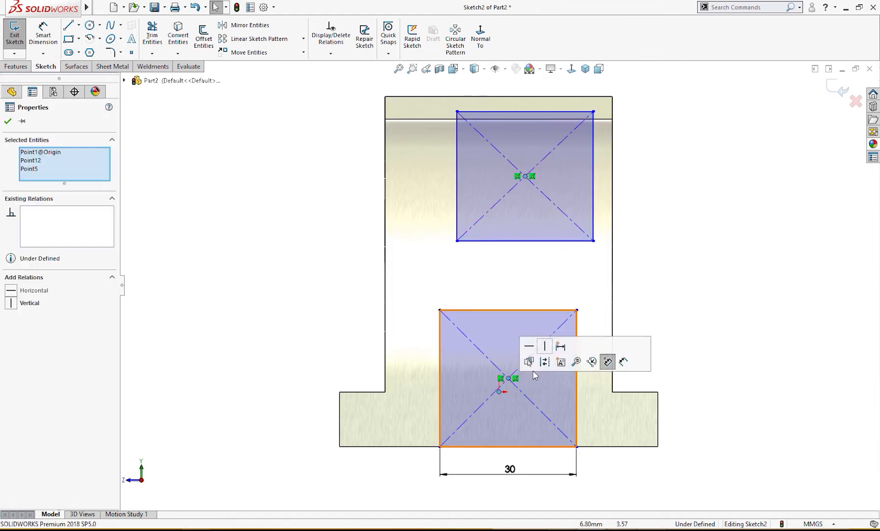
left_click(545, 346)
left_click(696, 310)
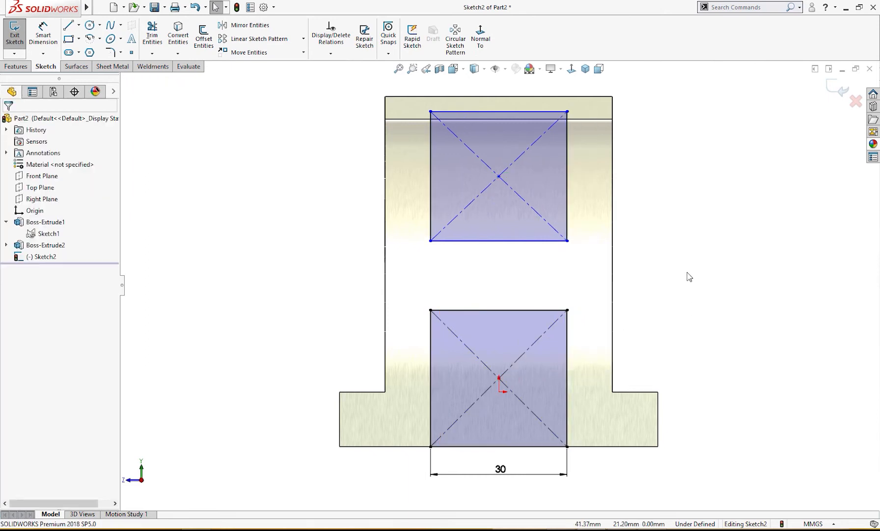
Dimension the vertical gap between the two rectangles as 27 mm.
right_click_drag(689, 277, 688, 246)
left_click(562, 310)
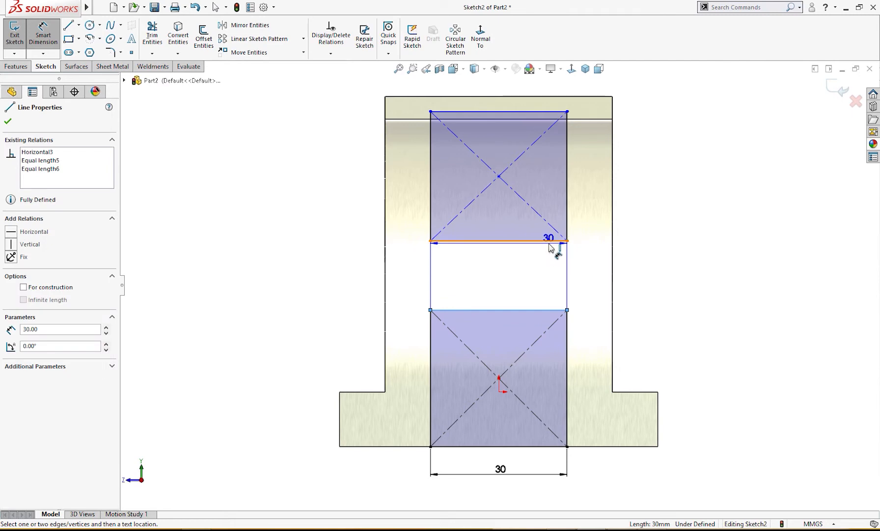
left_click(550, 247)
left_click(654, 276)
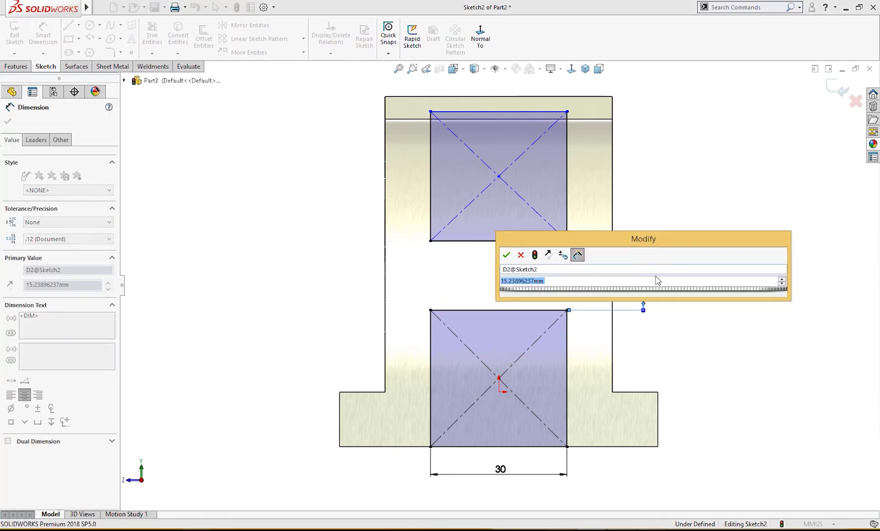
type("27")
key("Return")
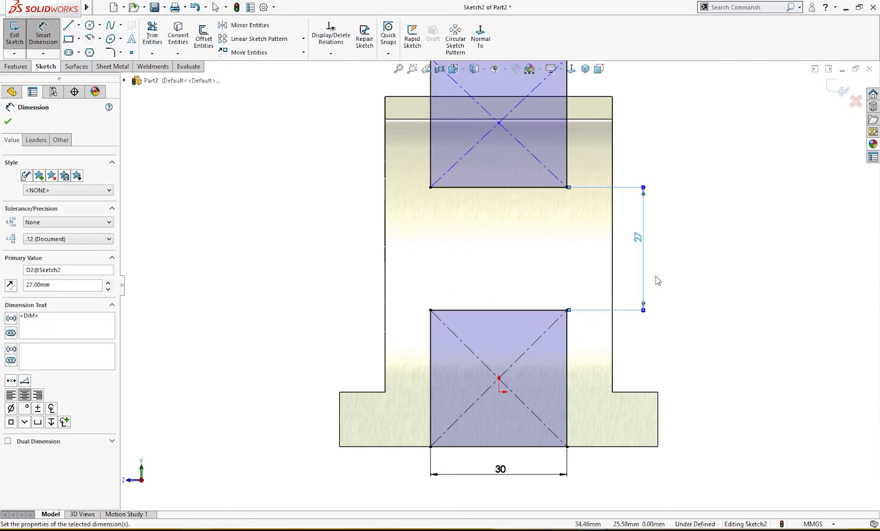
left_click(686, 315)
Dimension the upper rectangle's height, accepting its drawn value.
scroll(643, 315, "up", 4)
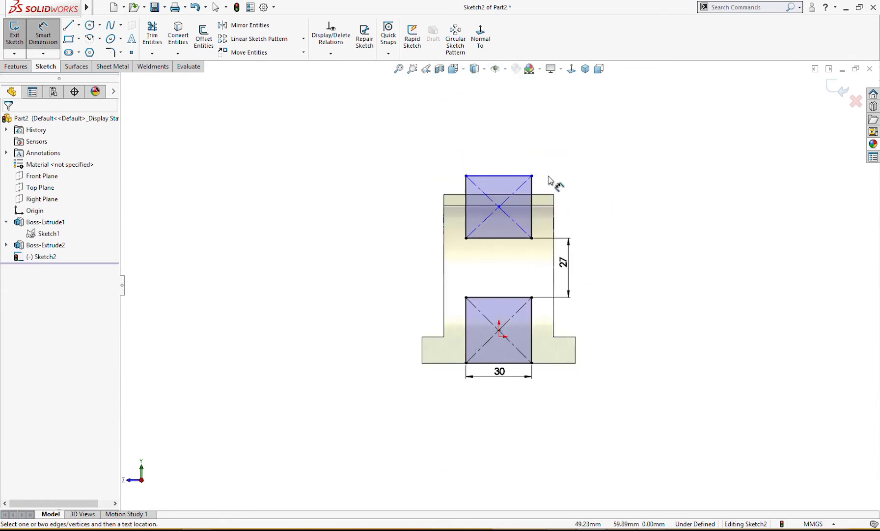
left_click(470, 222)
left_click(412, 209)
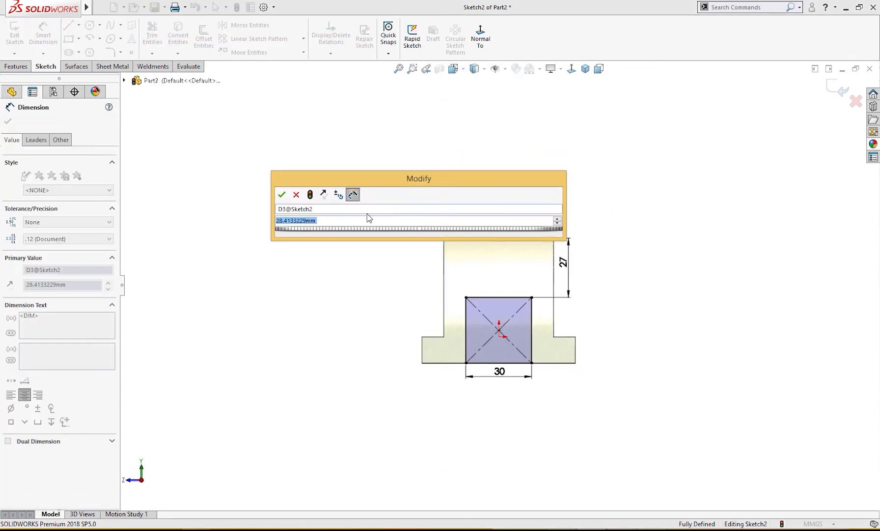
left_click(282, 195)
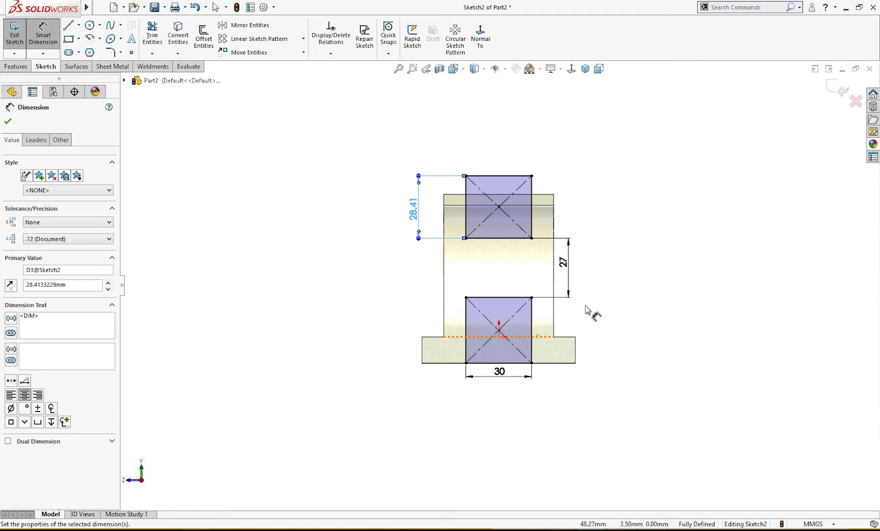
scroll(560, 230, "down", 2)
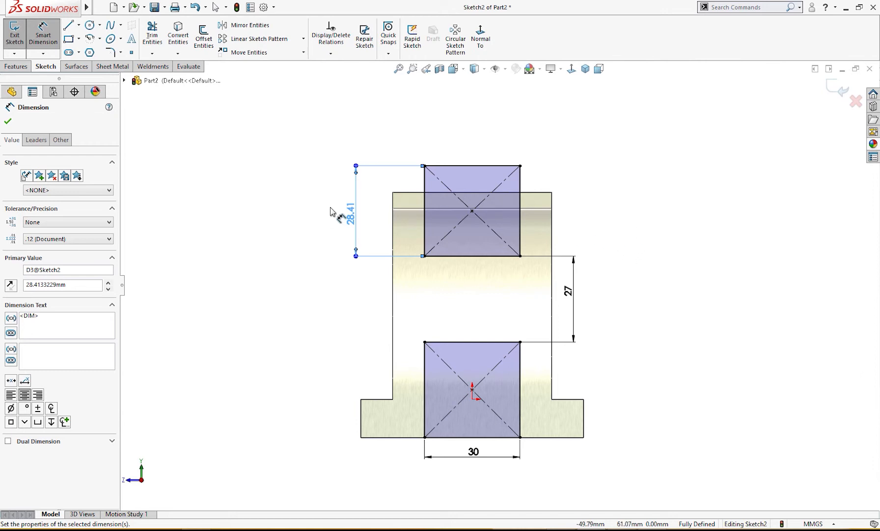
left_click(462, 257)
key("Escape")
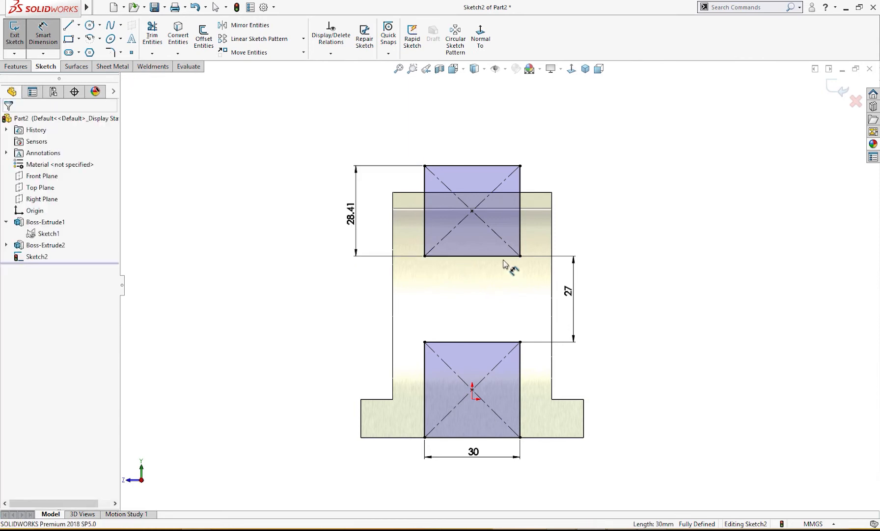
left_click(520, 242)
key("Escape")
left_click(521, 389)
key("Escape")
Extrude-cut both rectangles through the body Up To Surface, ending at the flat face between the pin hole lug and the arm.
key("s")
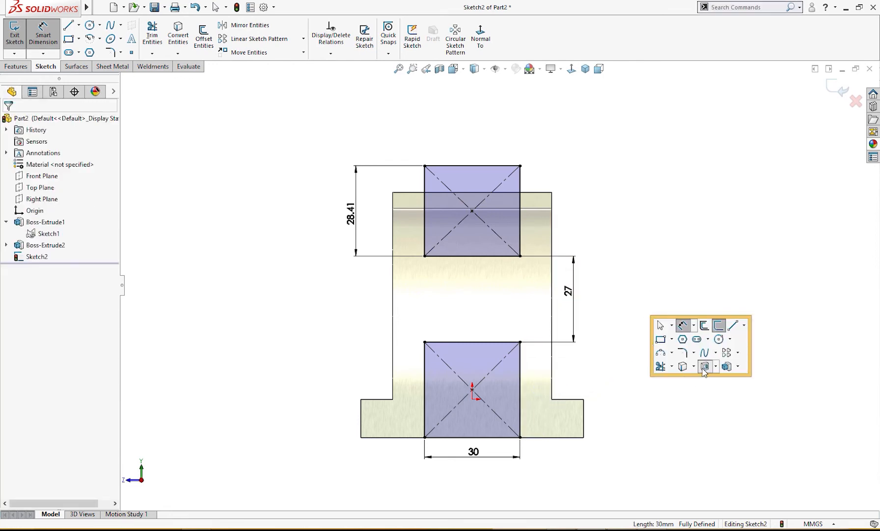
left_click(704, 369)
middle_click_drag(402, 350, 481, 273)
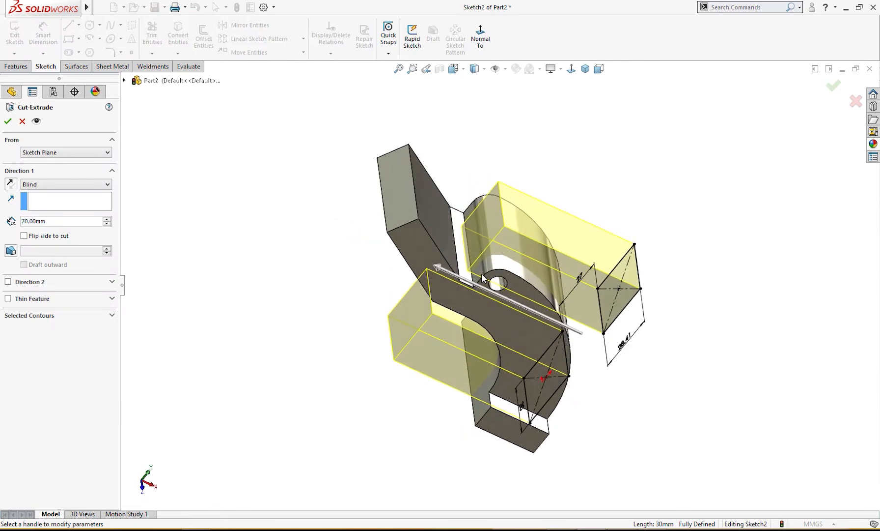
scroll(481, 273, "down", 5)
left_click(475, 286)
scroll(464, 313, "up", 3)
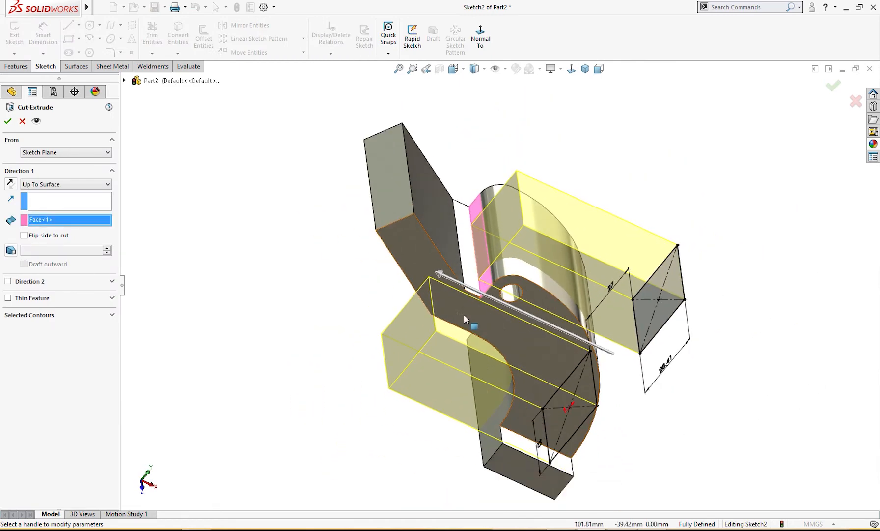
middle_click_drag(463, 313, 435, 252)
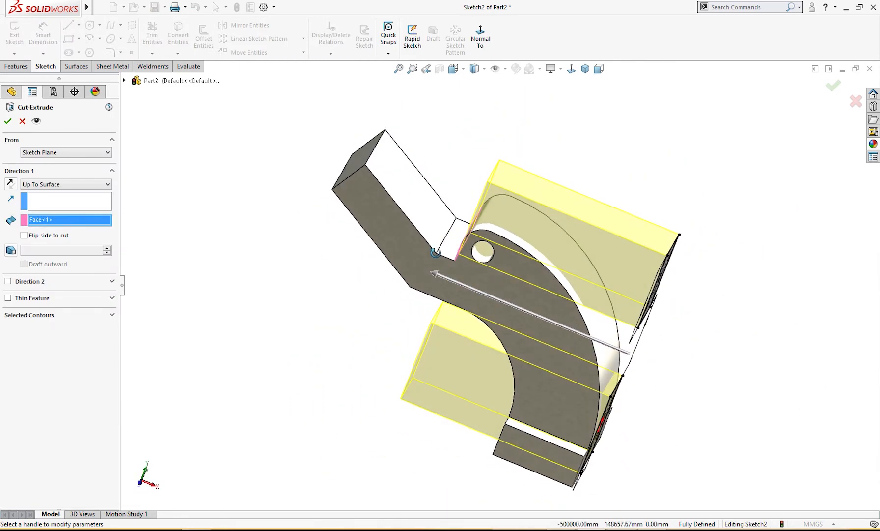
left_click(7, 121)
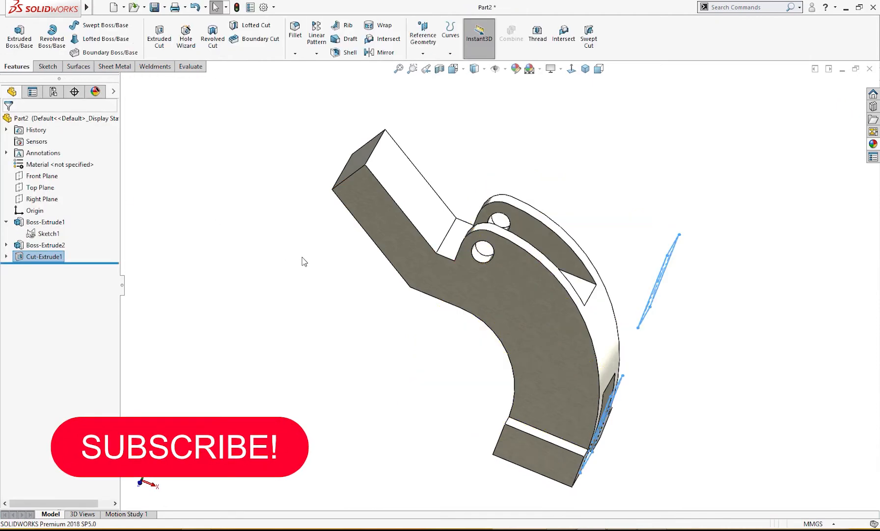
Apply a full round fillet to the free end of the angled arm, using its end face as center and the adjoining faces as sides.
middle_click_drag(365, 298, 293, 300)
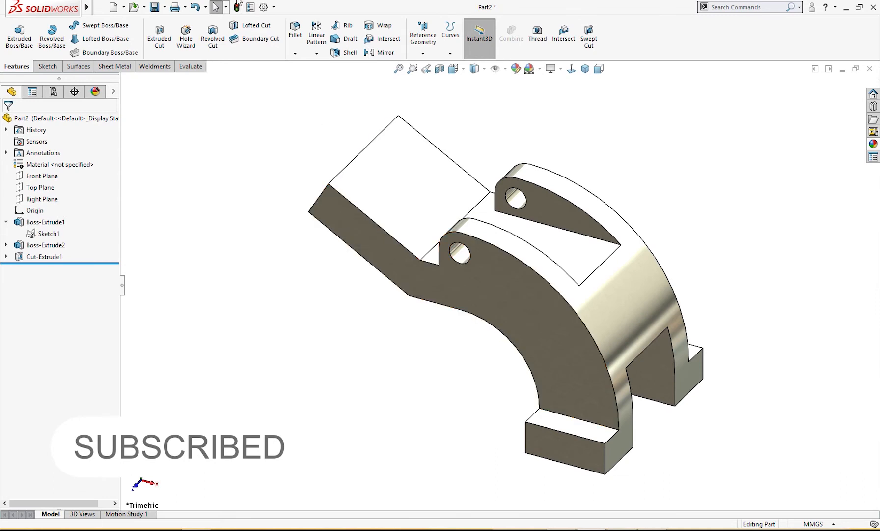
left_click(295, 32)
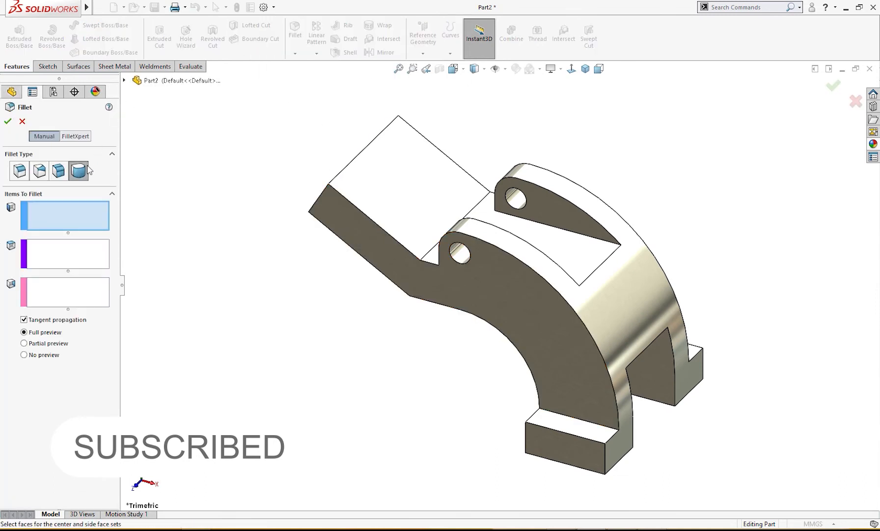
left_click(325, 210)
middle_click_drag(332, 216, 430, 273)
left_click(394, 203)
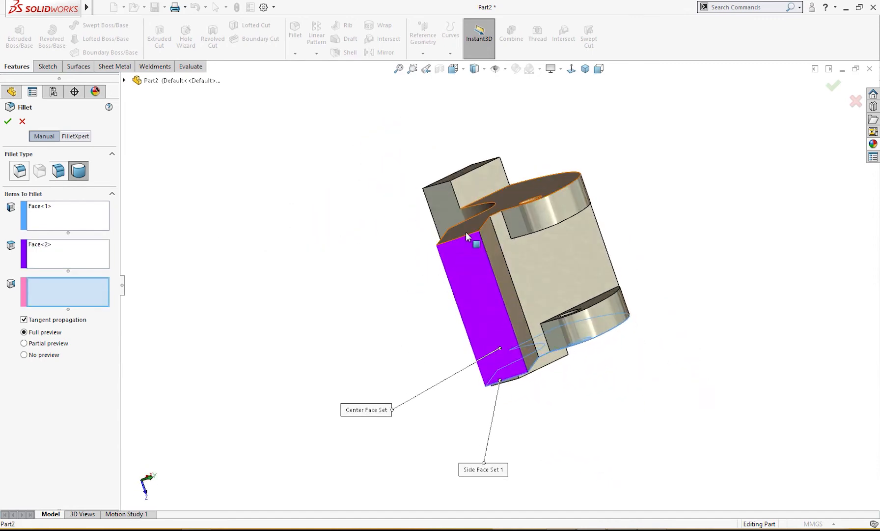
left_click(466, 230)
right_click(466, 230)
middle_click_drag(359, 237, 248, 178)
right_click_drag(261, 161, 281, 136)
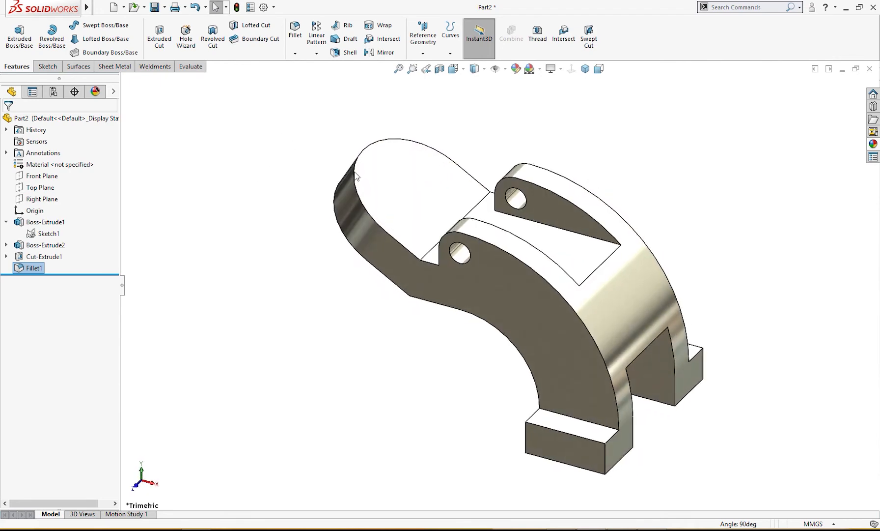
Sketch a circle about 15.7 mm in diameter on the arm's upper face, centered on the rounded end's arc.
left_click(417, 190)
left_click(458, 150)
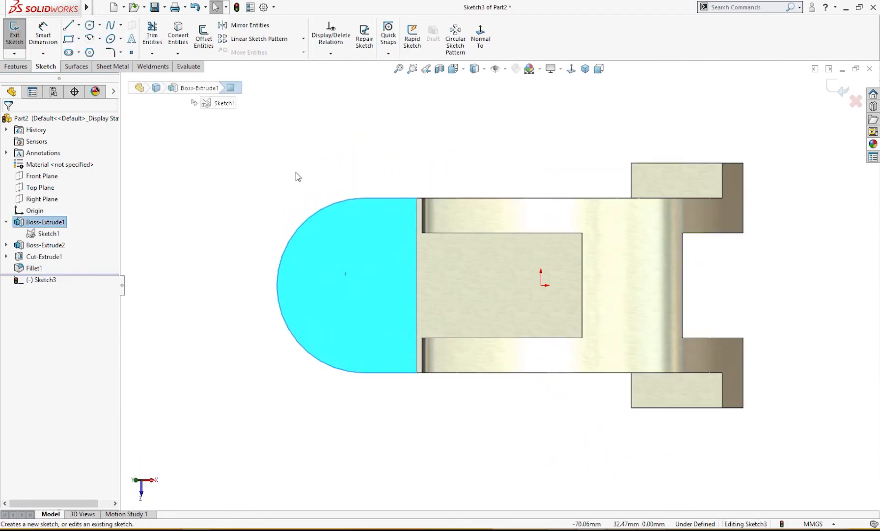
right_click_drag(296, 172, 353, 169)
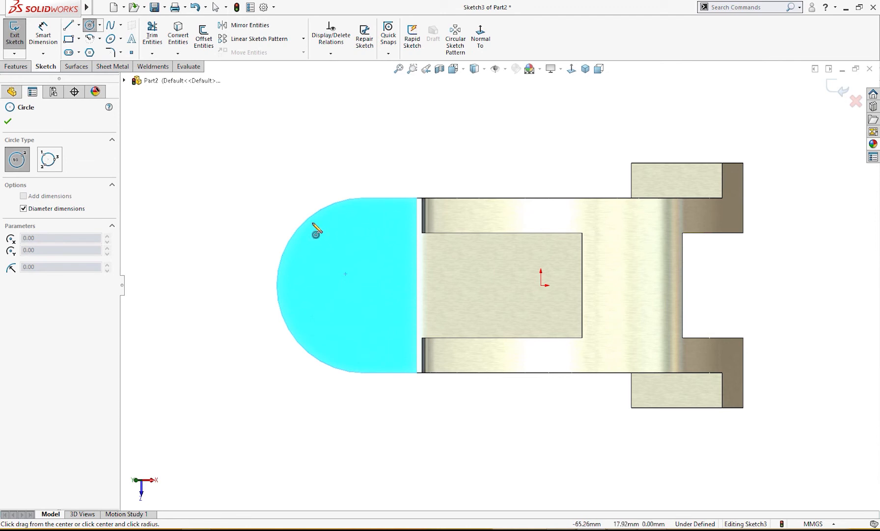
left_click(364, 286)
left_click(388, 278)
Set the circle's diameter to 16 mm.
right_click_drag(334, 256, 328, 206)
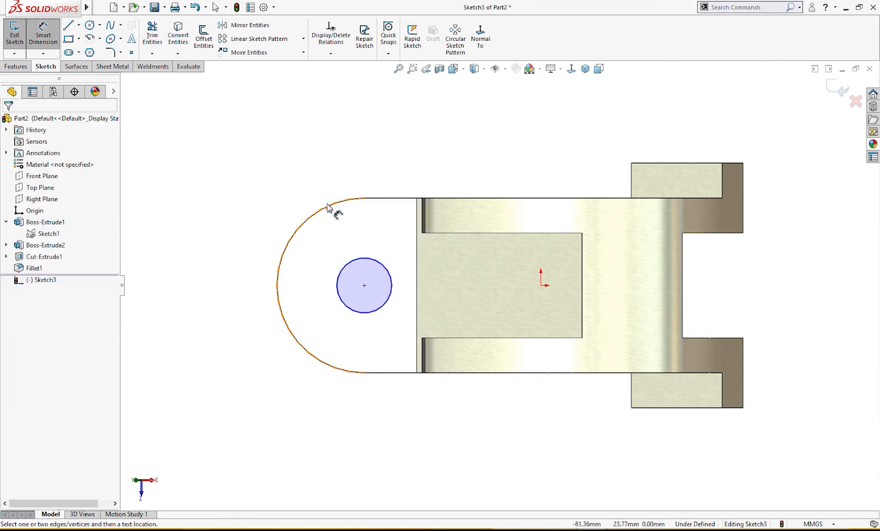
left_click(349, 265)
left_click(330, 245)
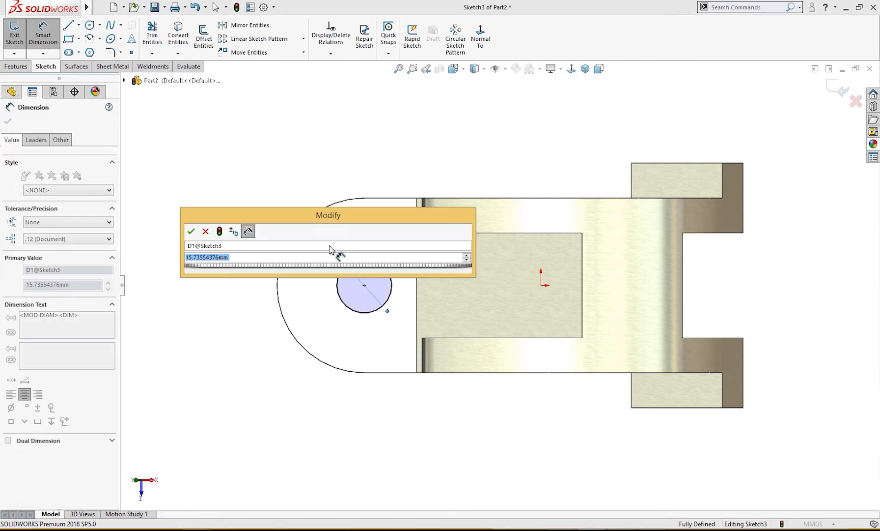
type("16")
key("Return")
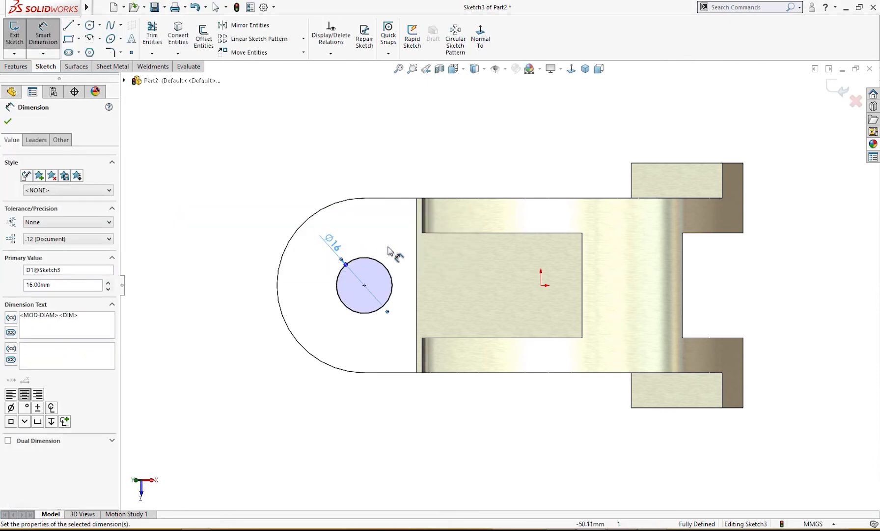
key("Escape")
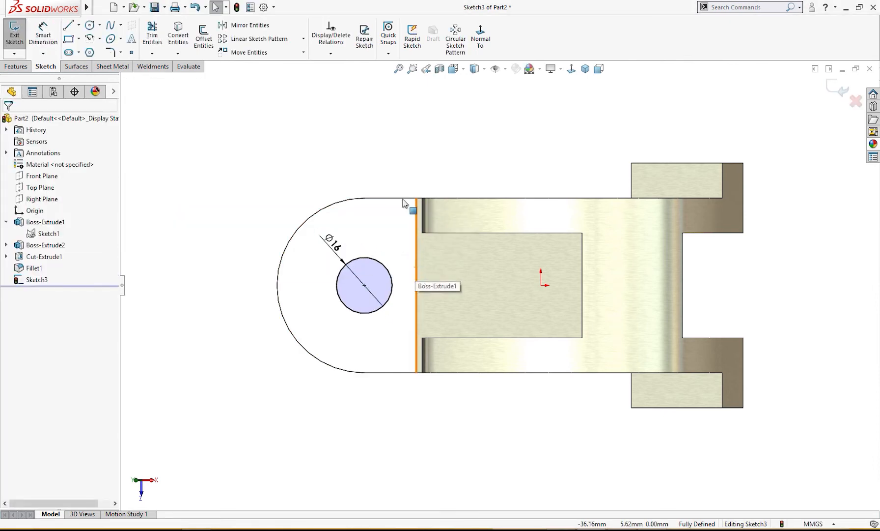
Add a driven dimension between the circle's center and the straight inner edge of the arm's face.
right_click_drag(404, 203, 406, 162)
left_click(416, 249)
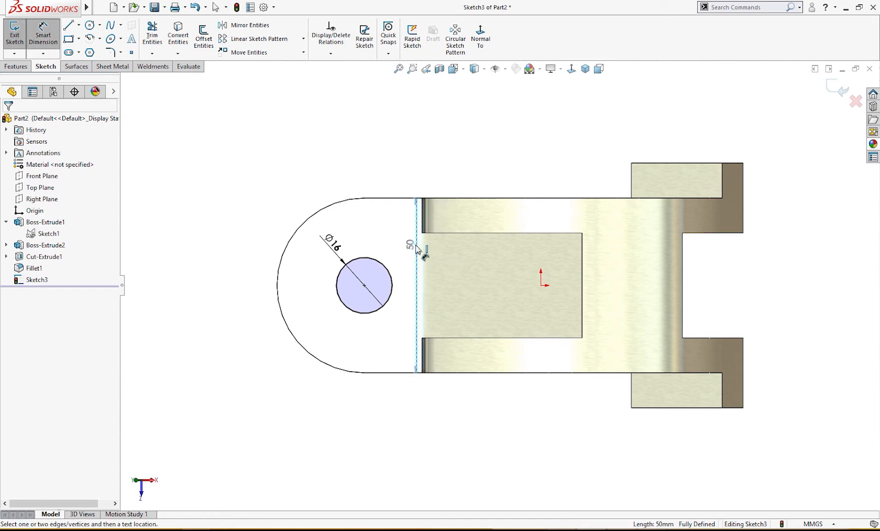
left_click(391, 276)
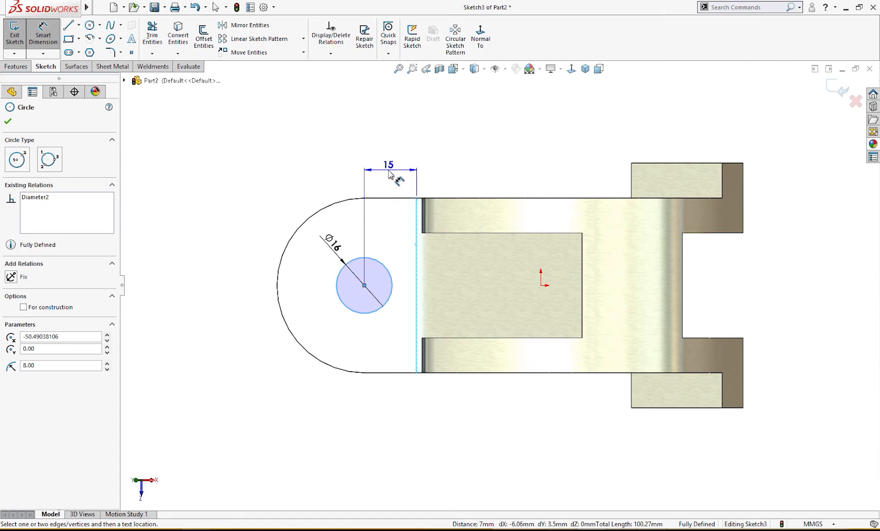
left_click(390, 175)
left_click(524, 246)
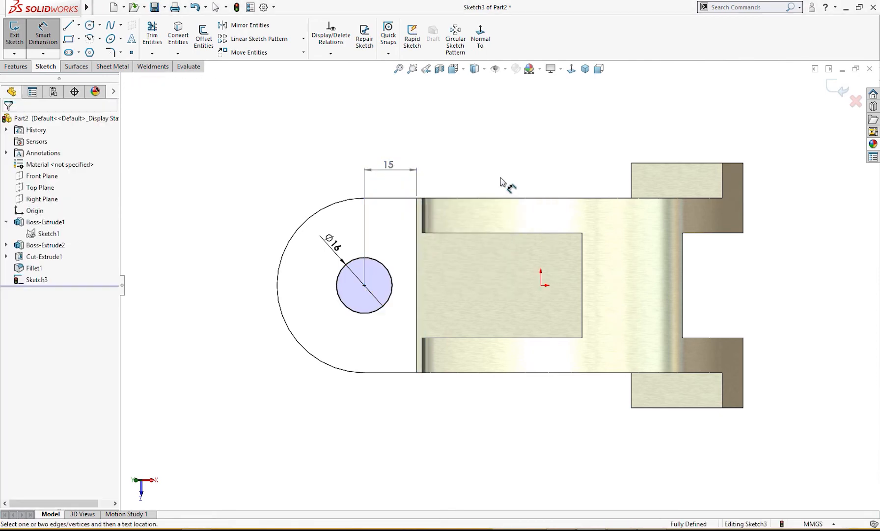
Extrude-cut the 16 mm circle completely through the arm.
key("s")
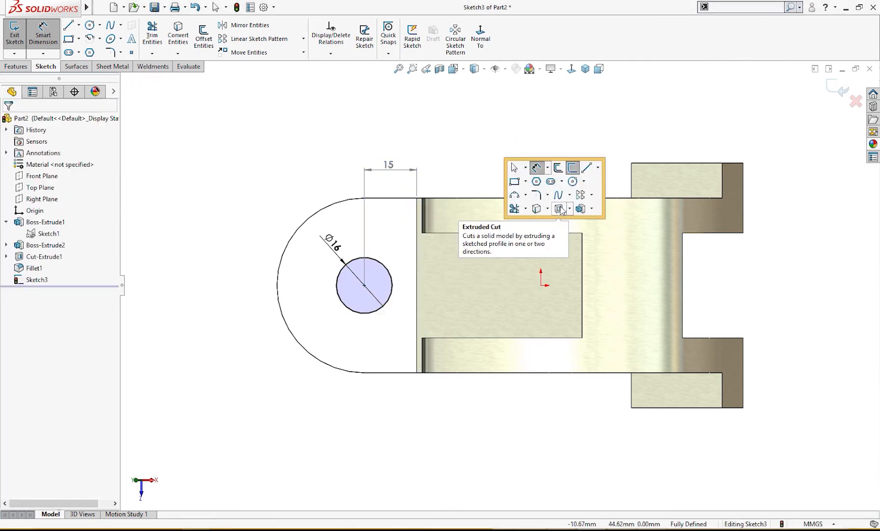
left_click(526, 207)
left_click(86, 185)
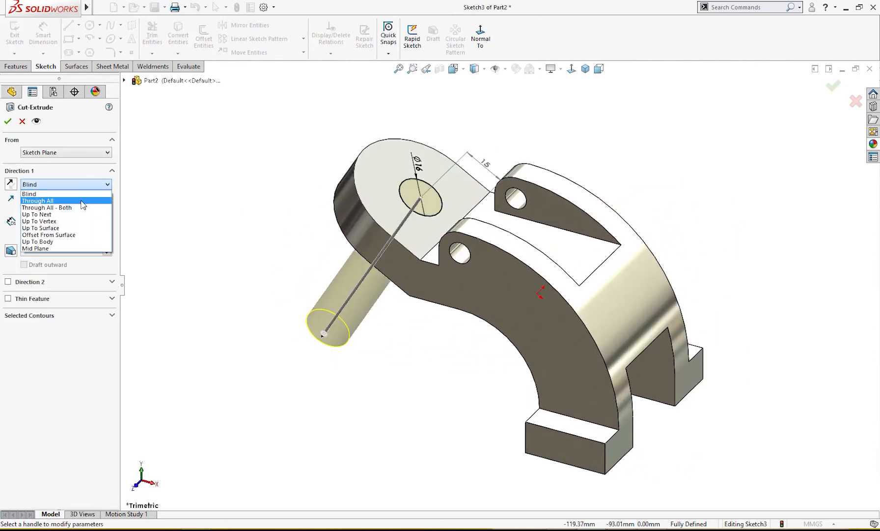
left_click(77, 214)
left_click(8, 121)
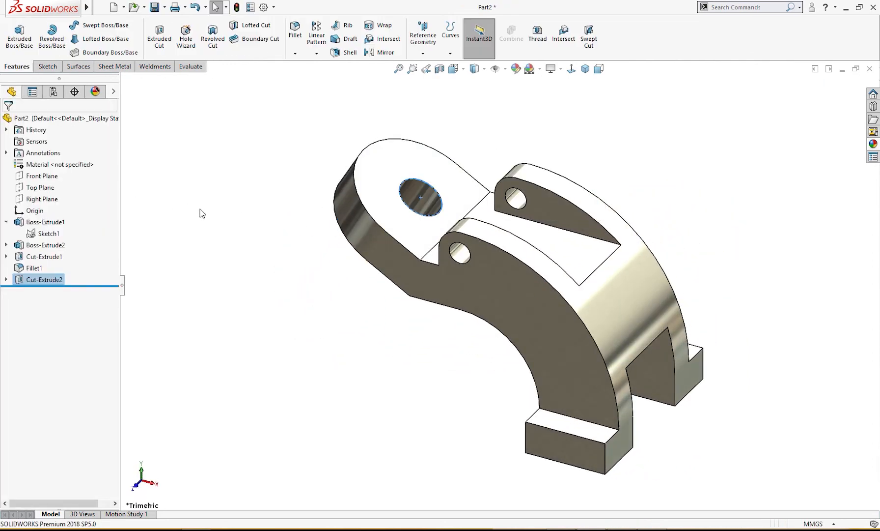
Recolor the whole part's brushed tungsten appearance to a yellow-green with green 199 and blue 0.
mouse_move(226, 216)
middle_mouse_down()
mouse_move(338, 236)
mouse_move(242, 218)
middle_mouse_up()
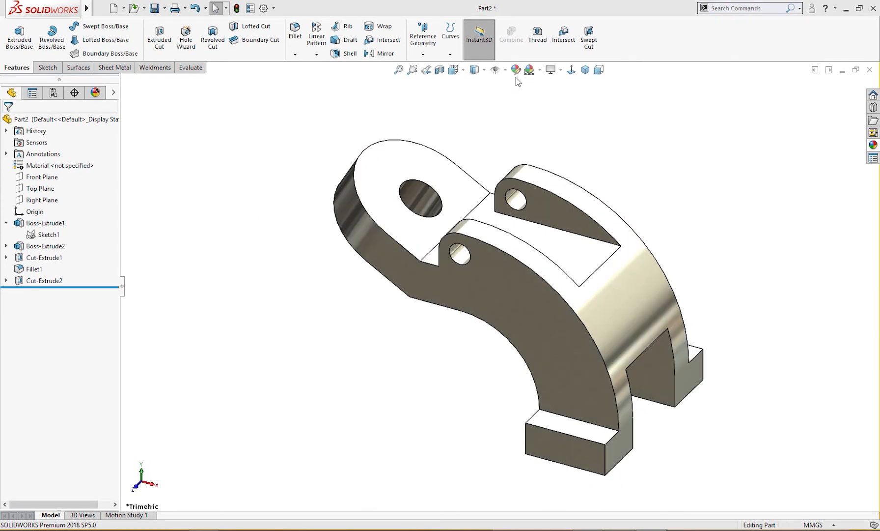
left_click(515, 70)
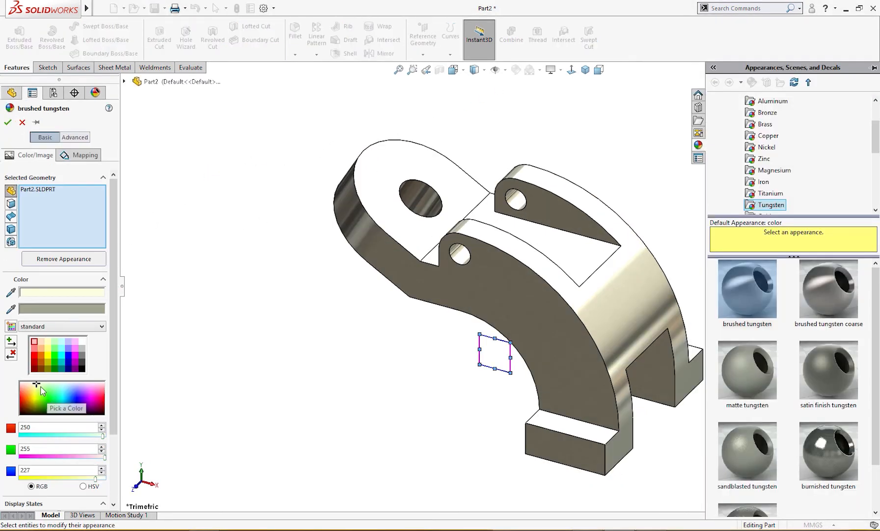
mouse_move(38, 385)
left_mouse_down()
mouse_move(46, 393)
mouse_move(39, 402)
left_mouse_up()
middle_click_drag(214, 374, 295, 327)
key("ctrl+7")
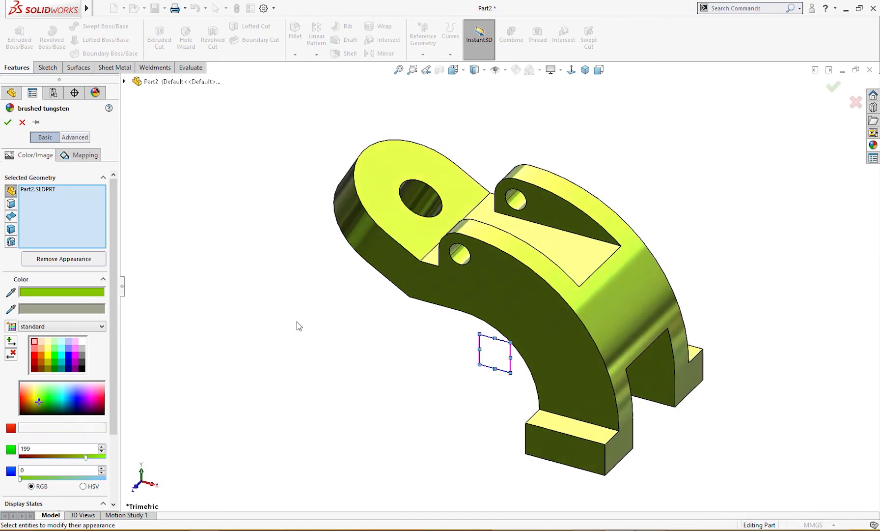
left_click(9, 123)
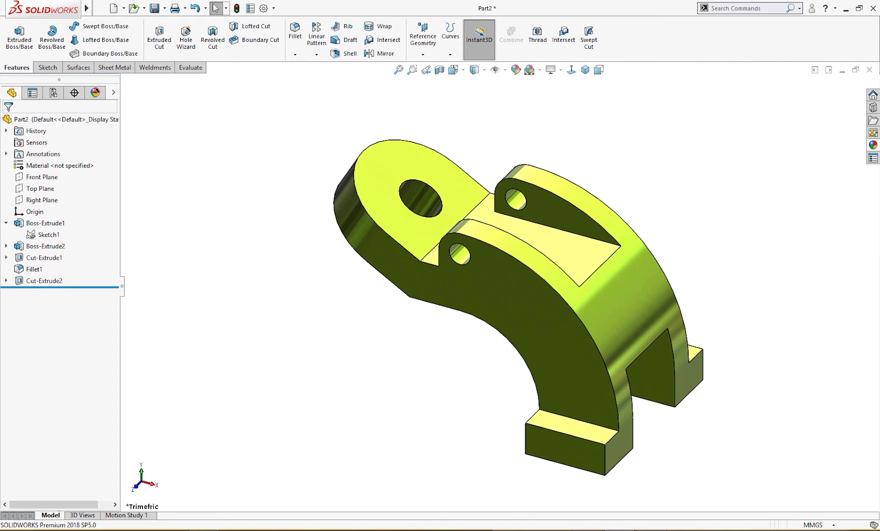
Compare the reference drawing Soporte arqueado.png with the modeled part.
left_click(589, 530)
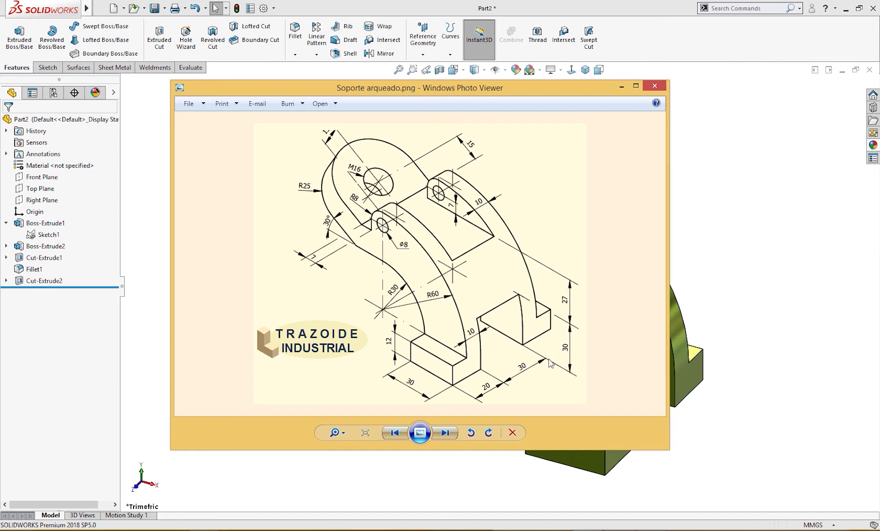
left_click(620, 87)
middle_click_drag(625, 239, 587, 265)
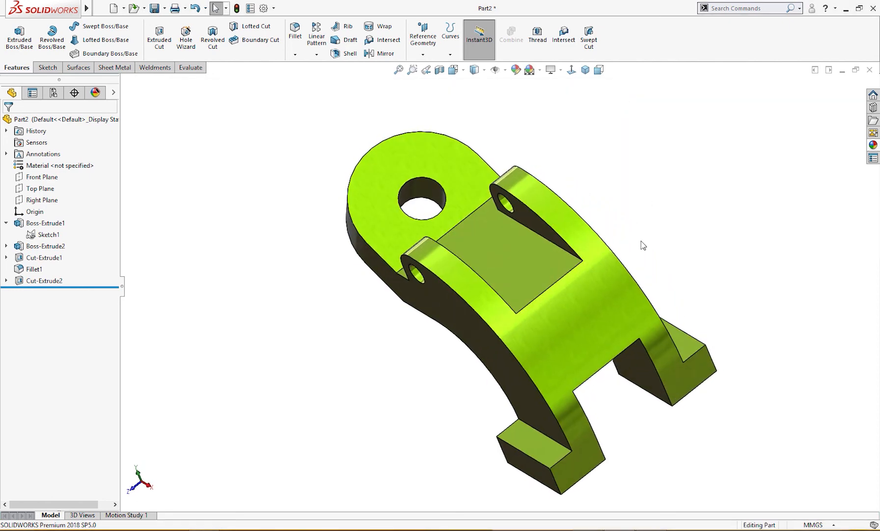
right_click_drag(646, 237, 719, 191)
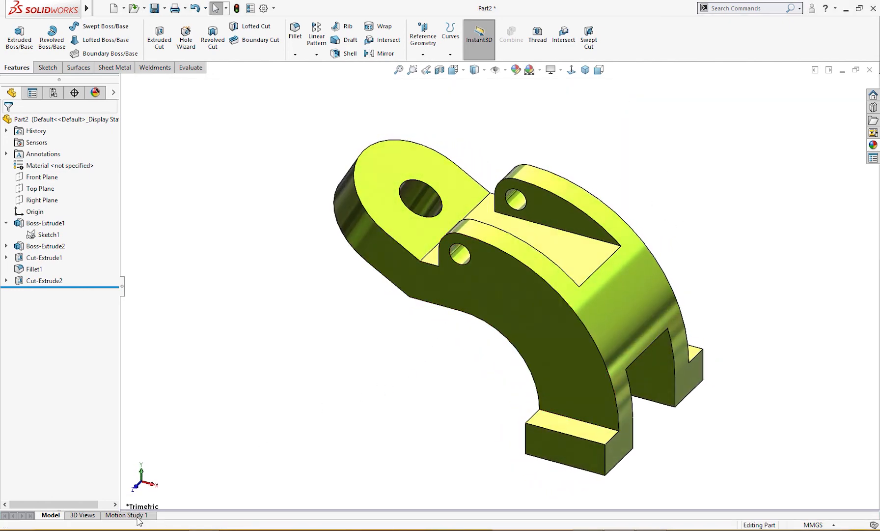
Create a Rotate model animation in Motion Study 1 with one clockwise rotation about the Y-axis, and play it.
left_click(137, 516)
left_click(266, 507)
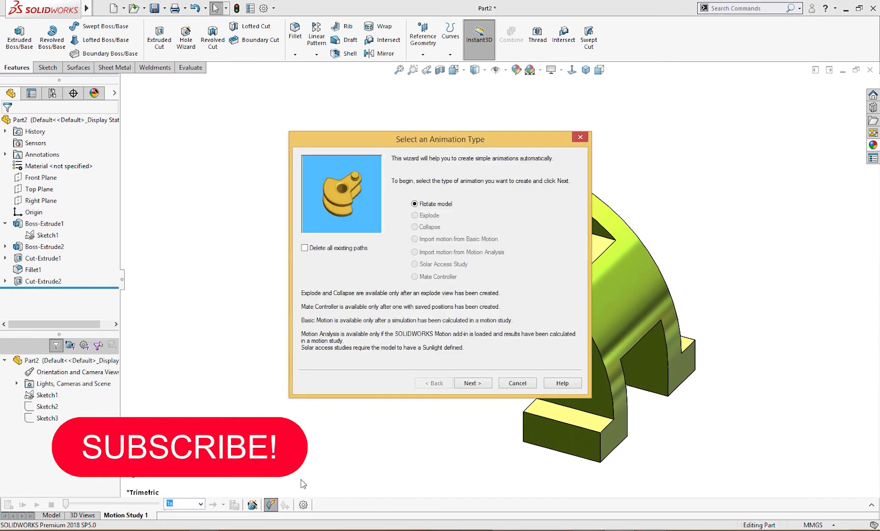
left_click(471, 384)
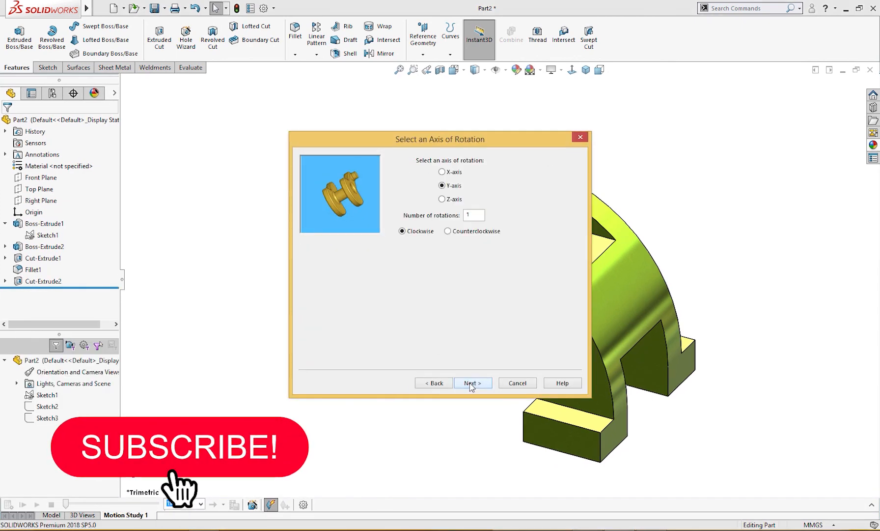
left_click(471, 383)
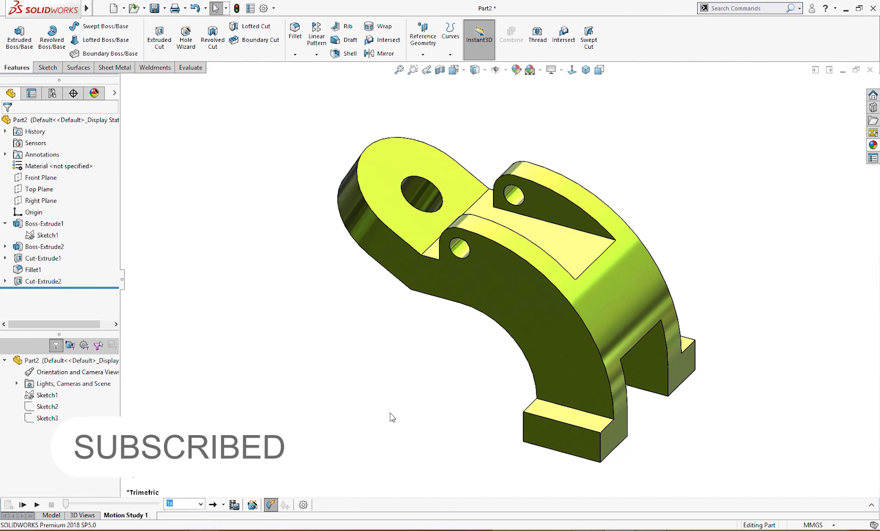
left_click(37, 504)
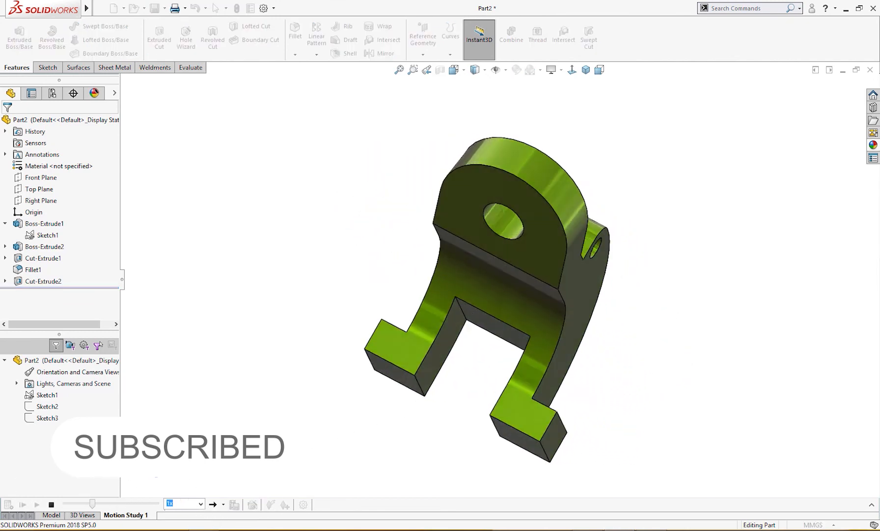